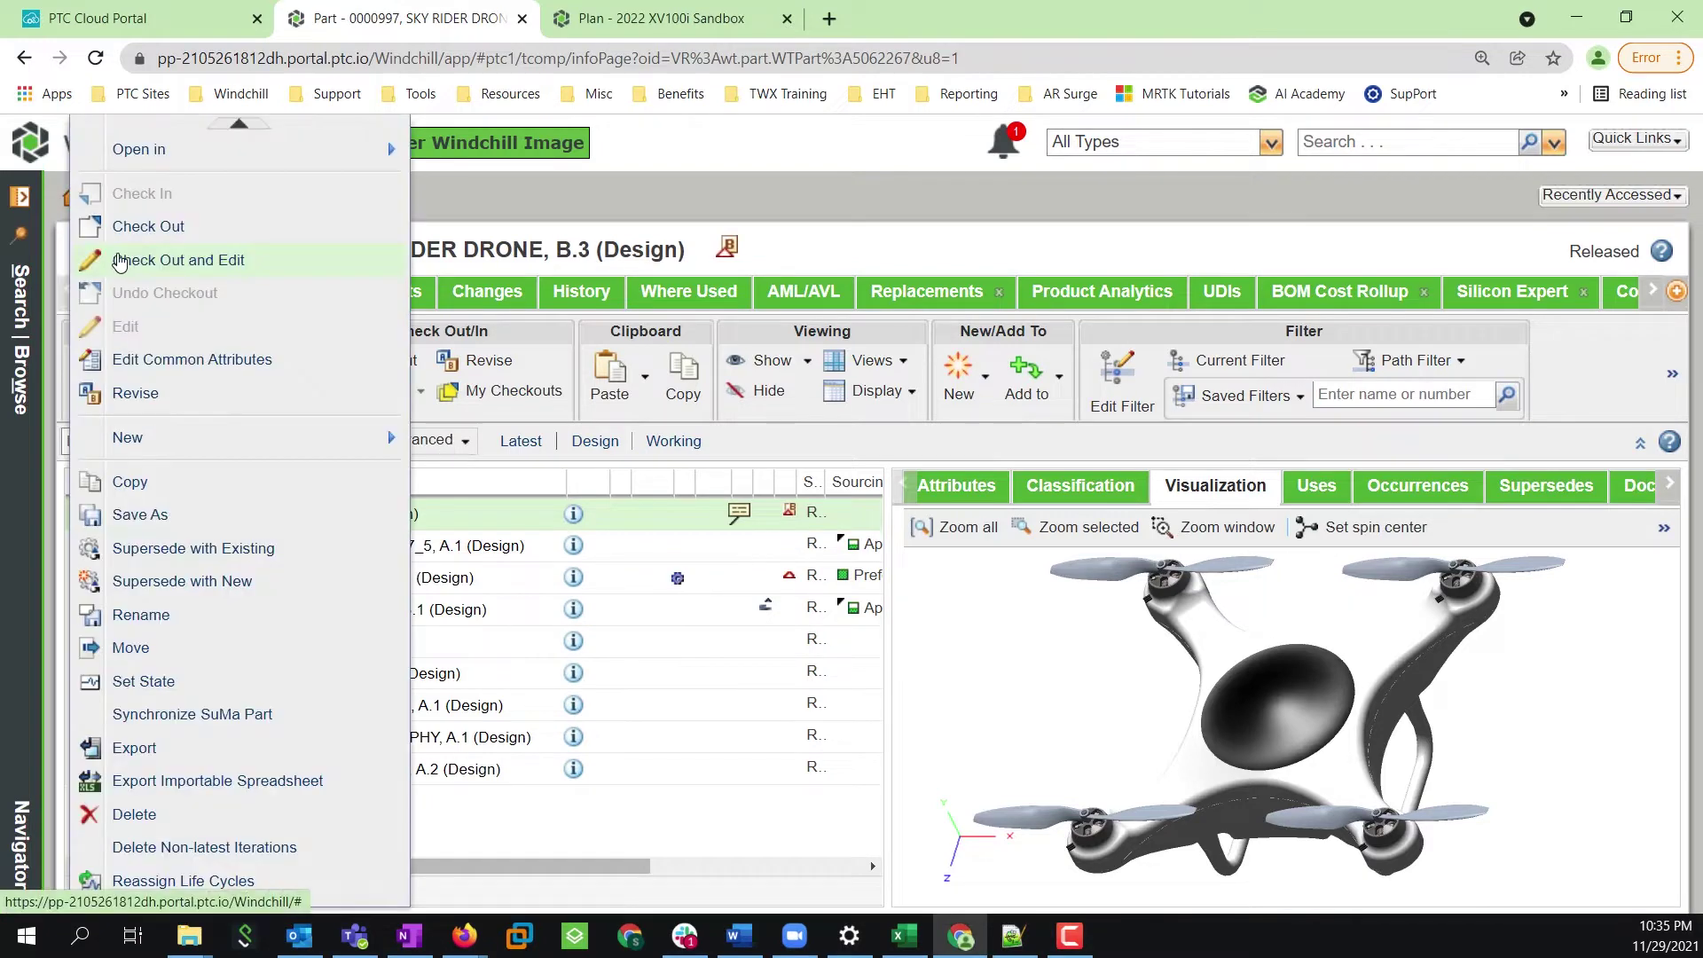
- Save As the Sky Rider drone with Dependents set to All, creating 0000997_SAVEAS
{"action": "left_click", "coordinate": [156, 521]}
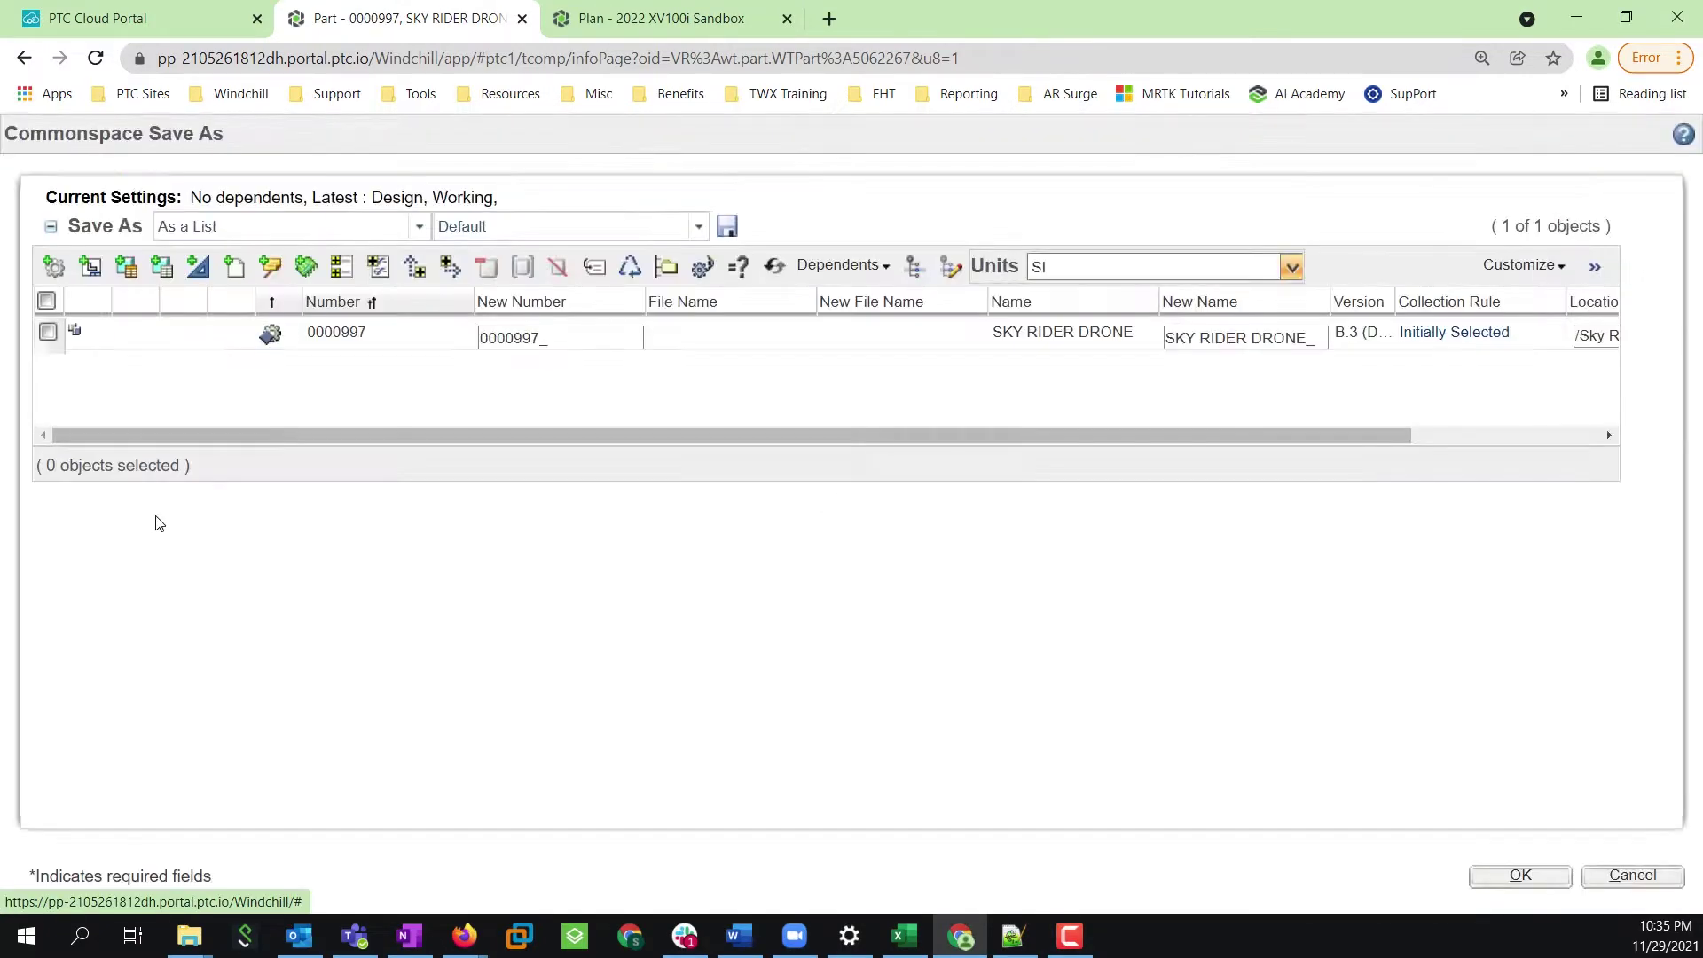
{"action": "left_click", "coordinate": [59, 304]}
{"action": "left_click", "coordinate": [825, 263]}
{"action": "left_click", "coordinate": [834, 299]}
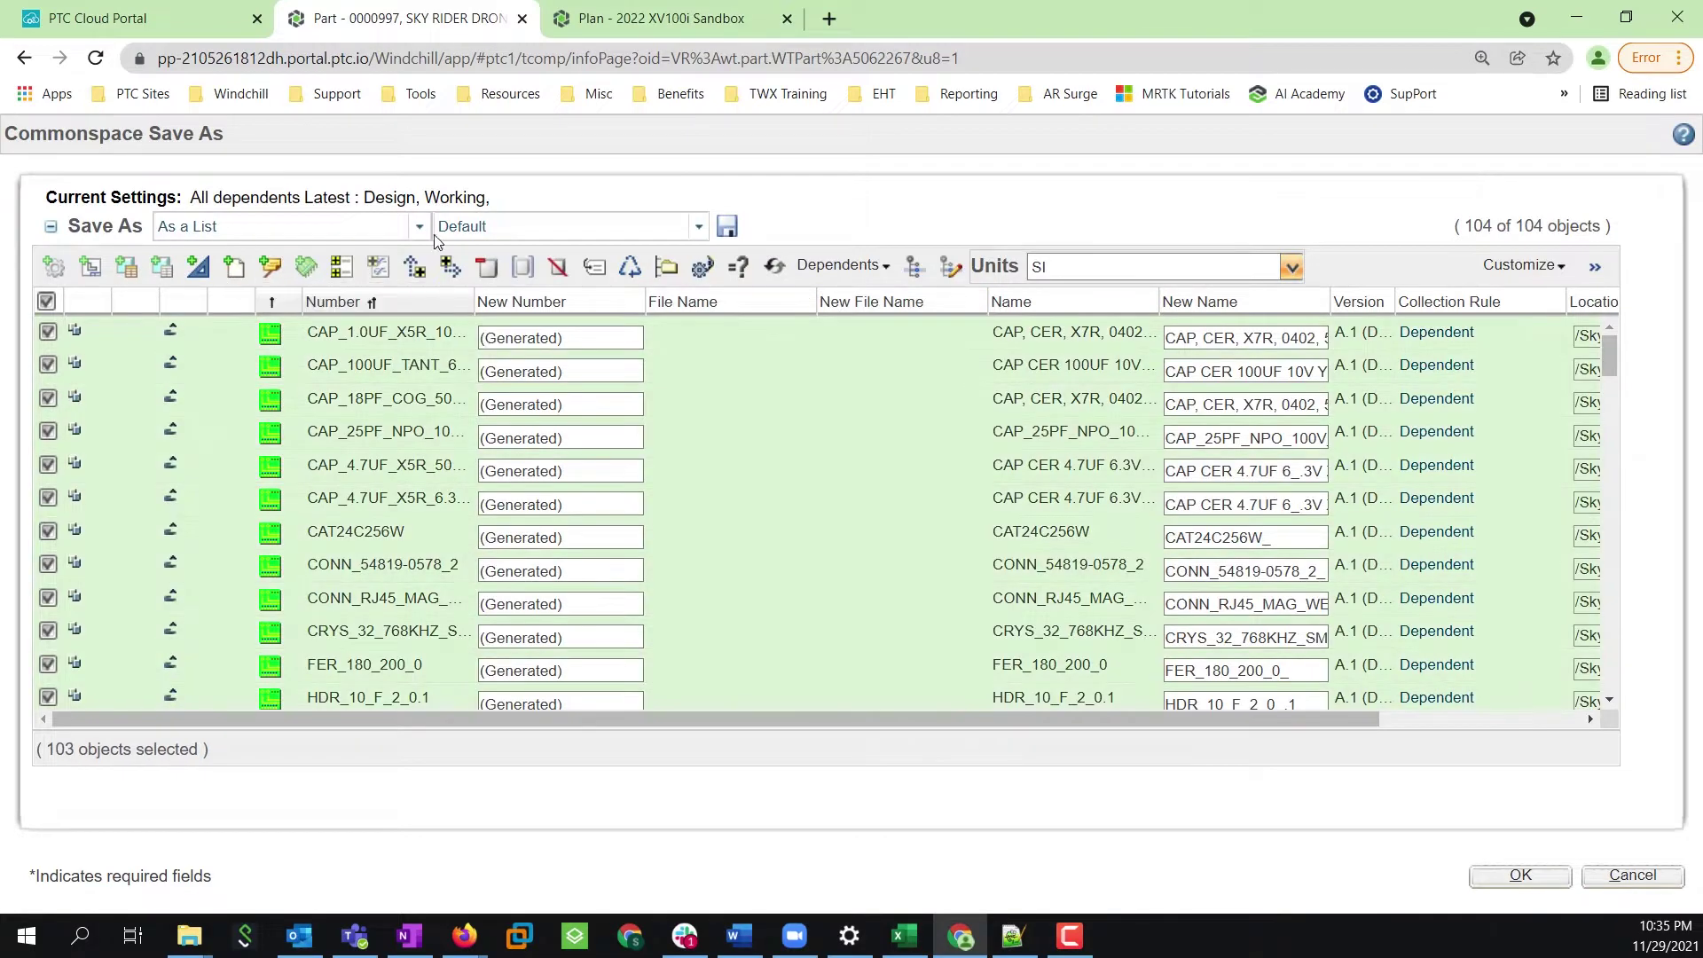
{"action": "left_click", "coordinate": [419, 226]}
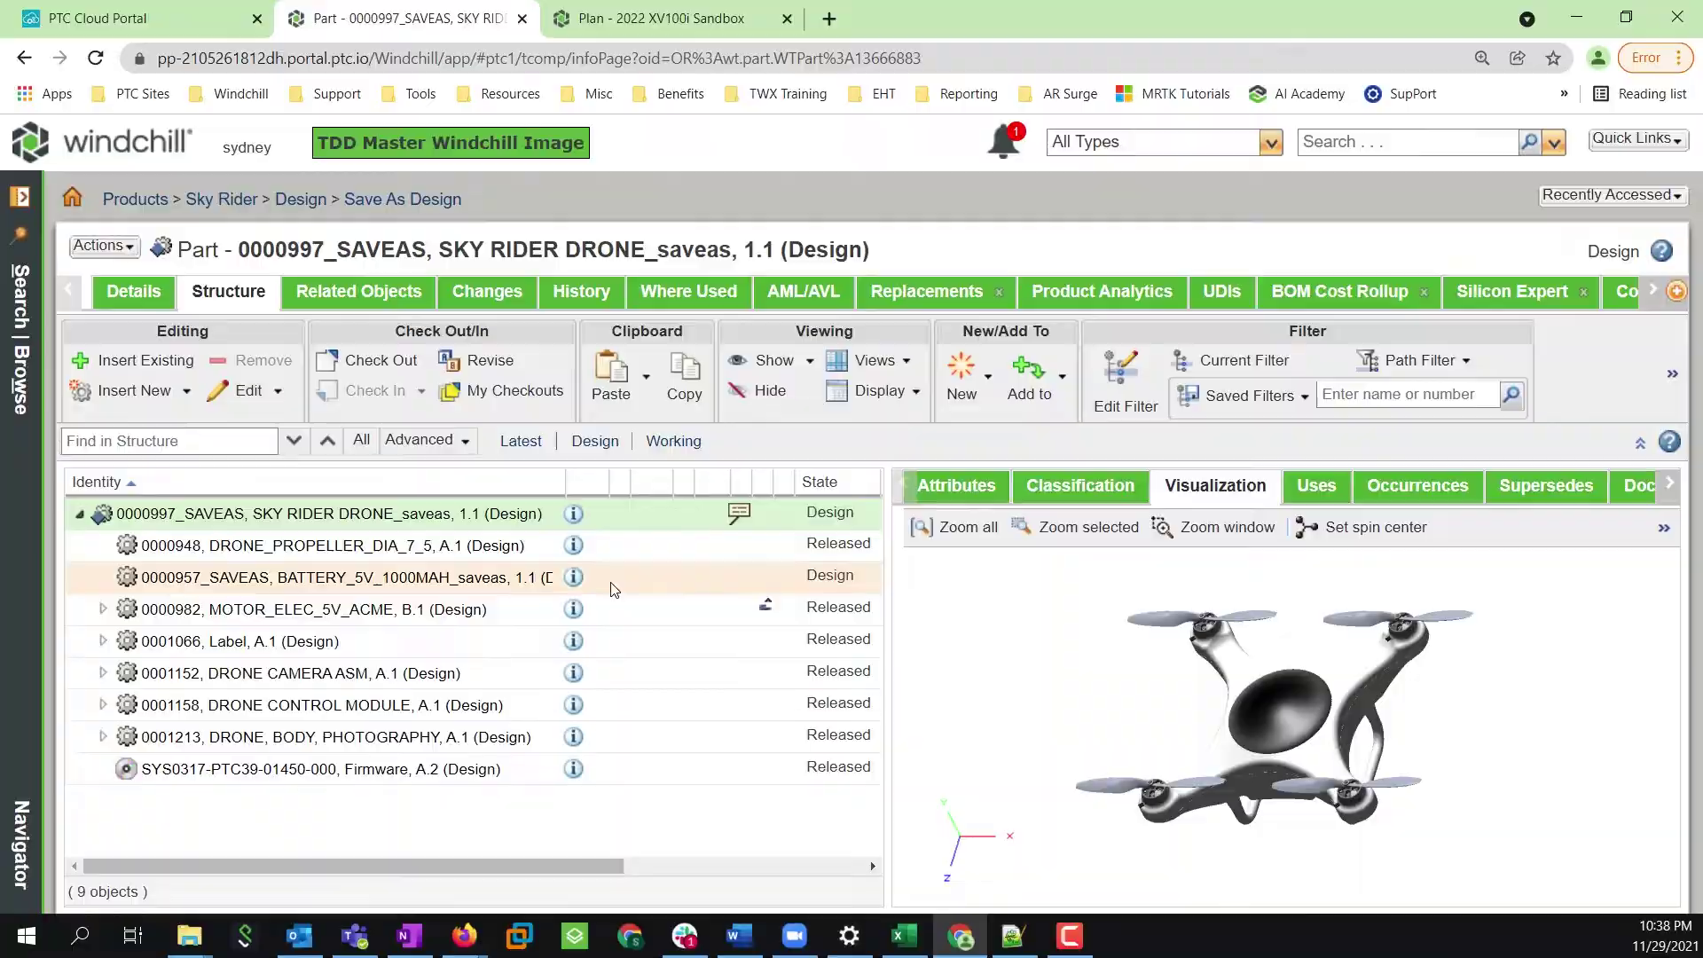
- Show the PCB, 3-D board and schematic in three panes and cross-probe capacitor C50
{"action": "left_click", "coordinate": [312, 114]}
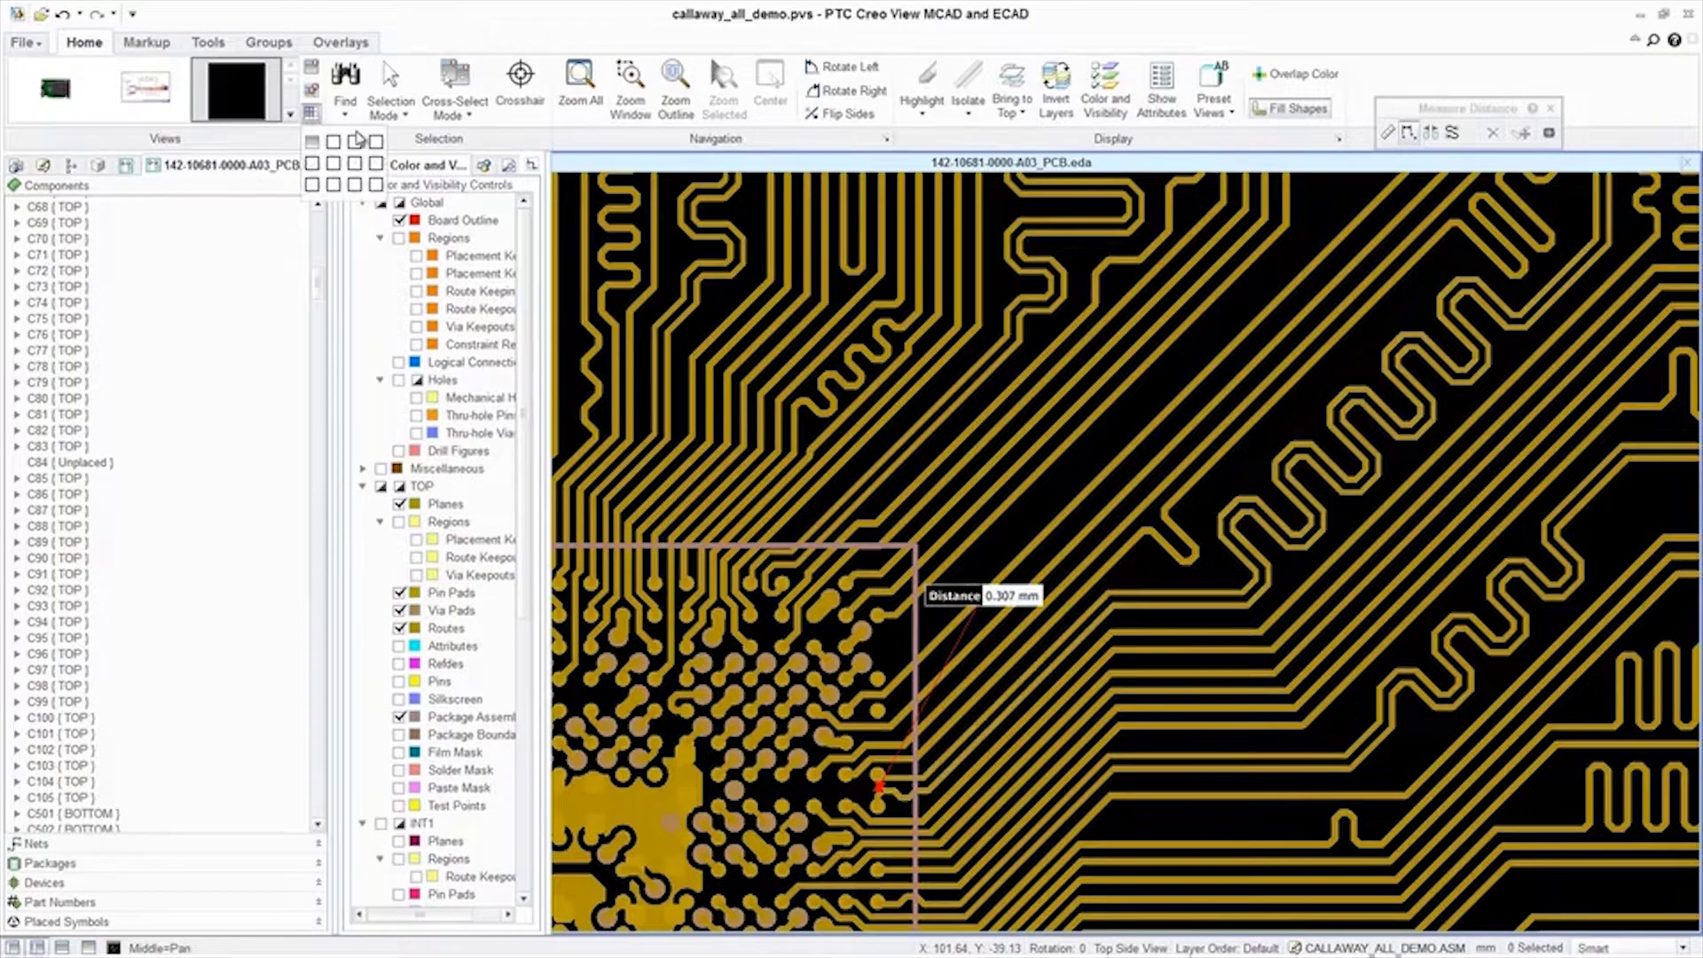
{"action": "left_click", "coordinate": [355, 141]}
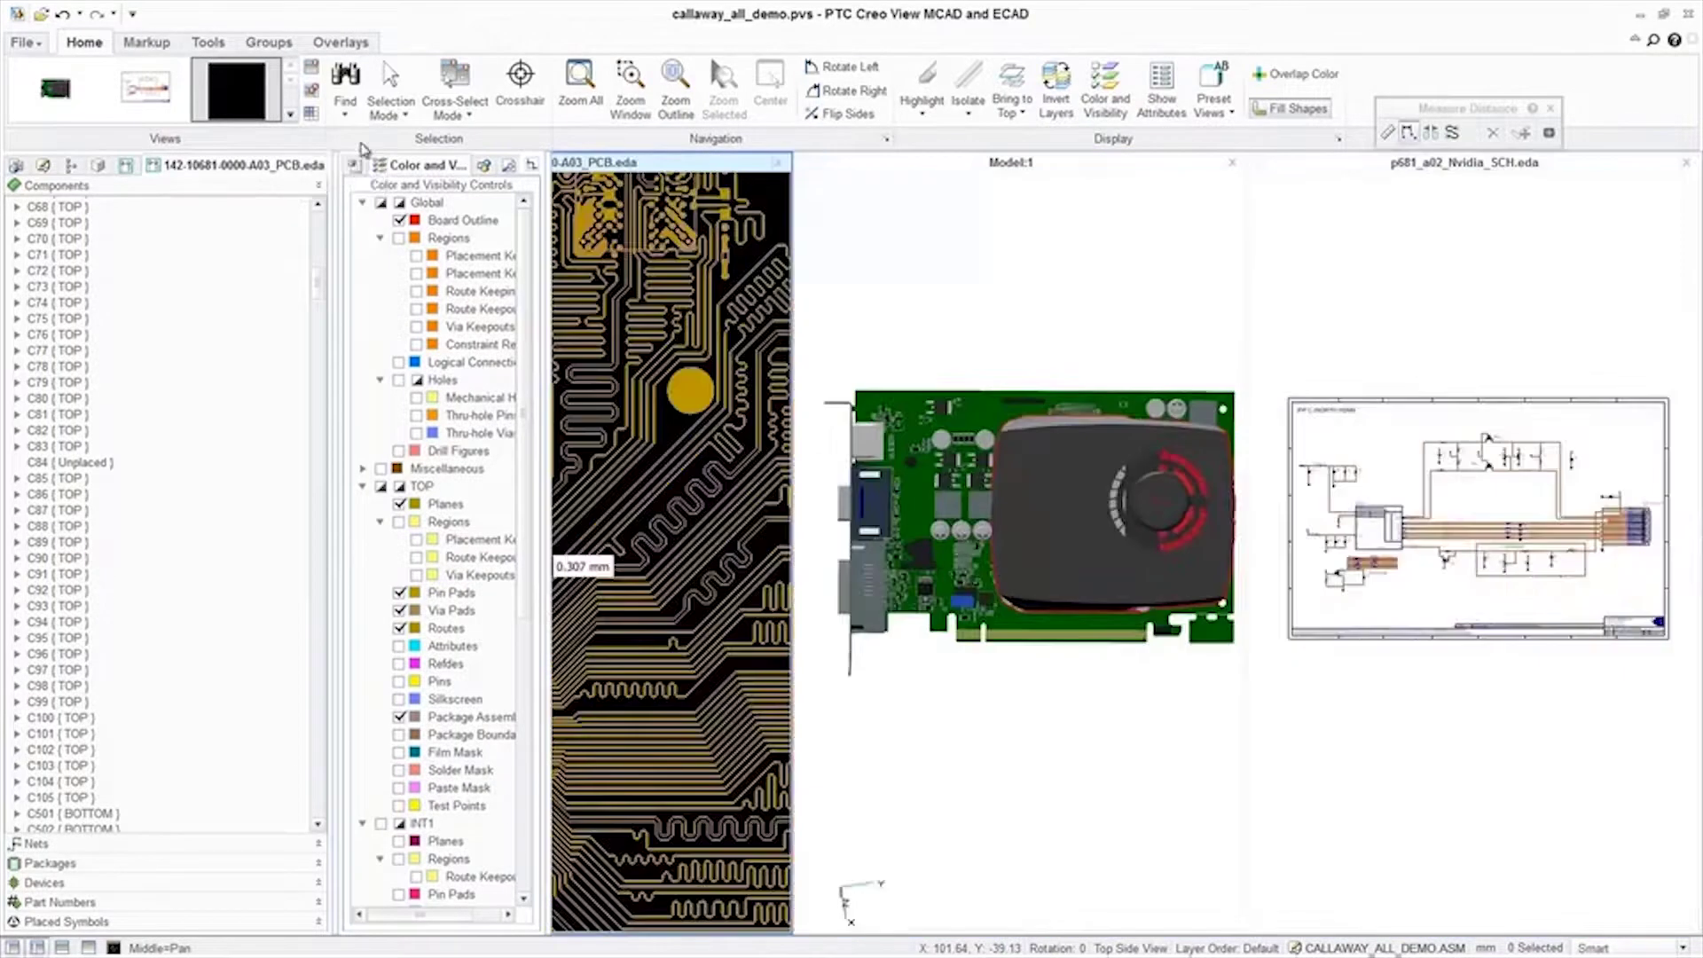
{"action": "left_click", "coordinate": [1062, 592]}
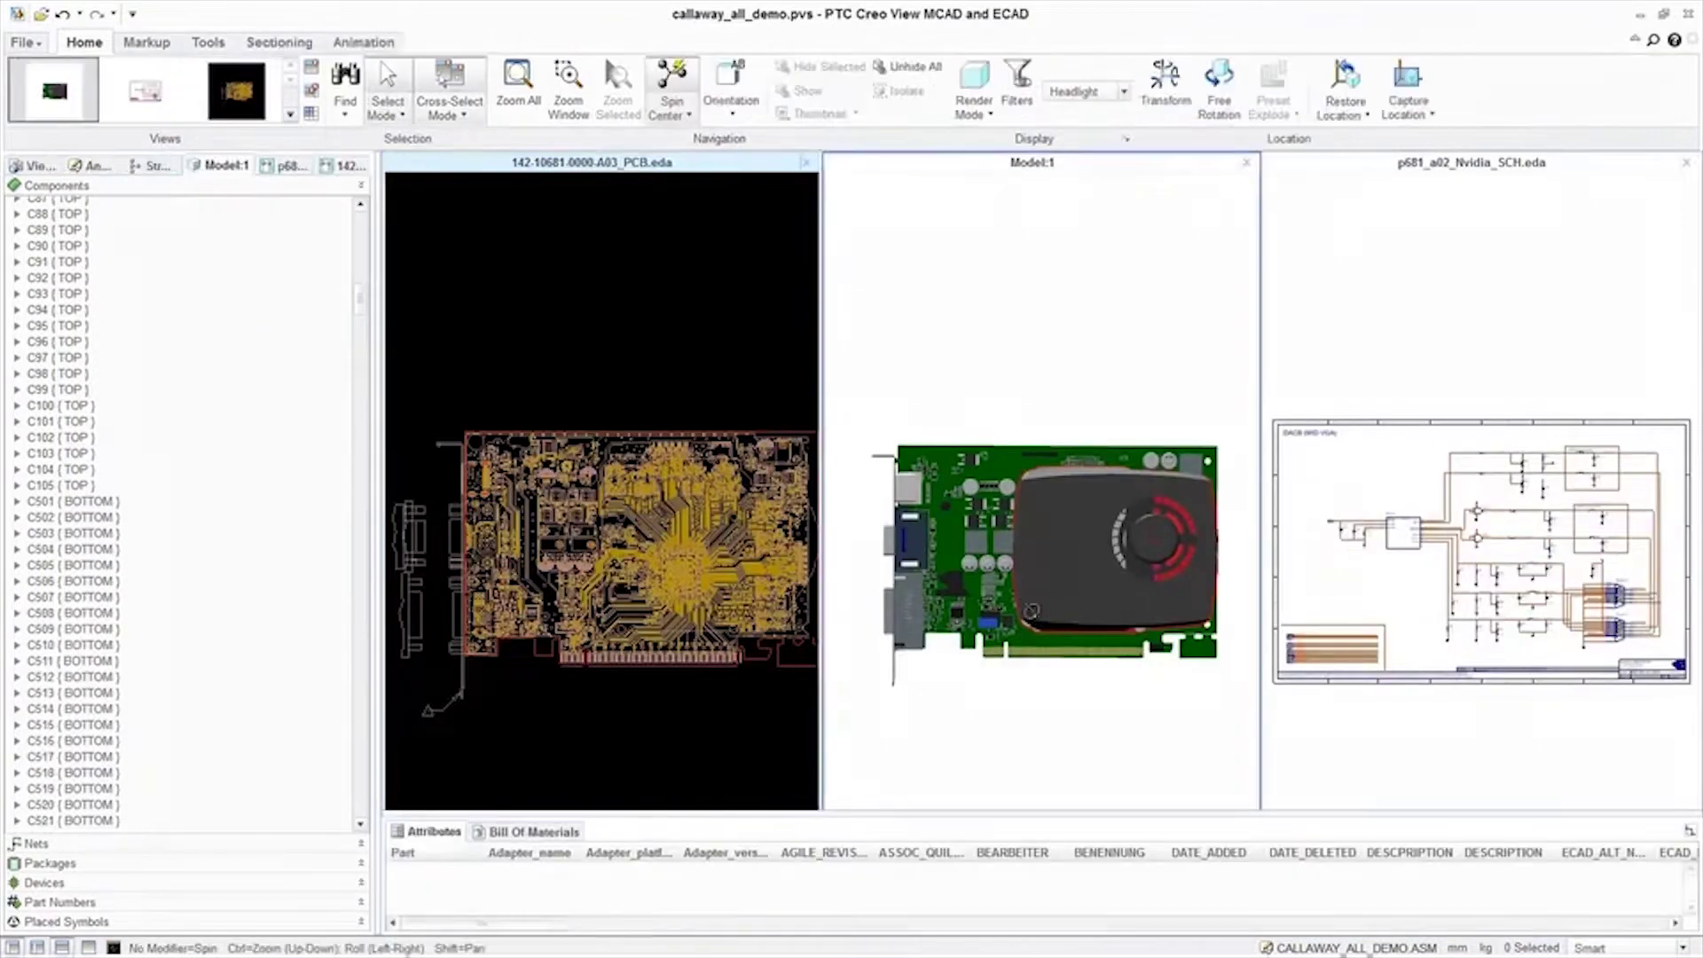
{"action": "middle_click_drag", "start_coordinate": [1062, 592], "coordinate": [989, 600]}
{"action": "scroll", "coordinate": [991, 602], "scroll_direction": "up", "scroll_amount": 10}
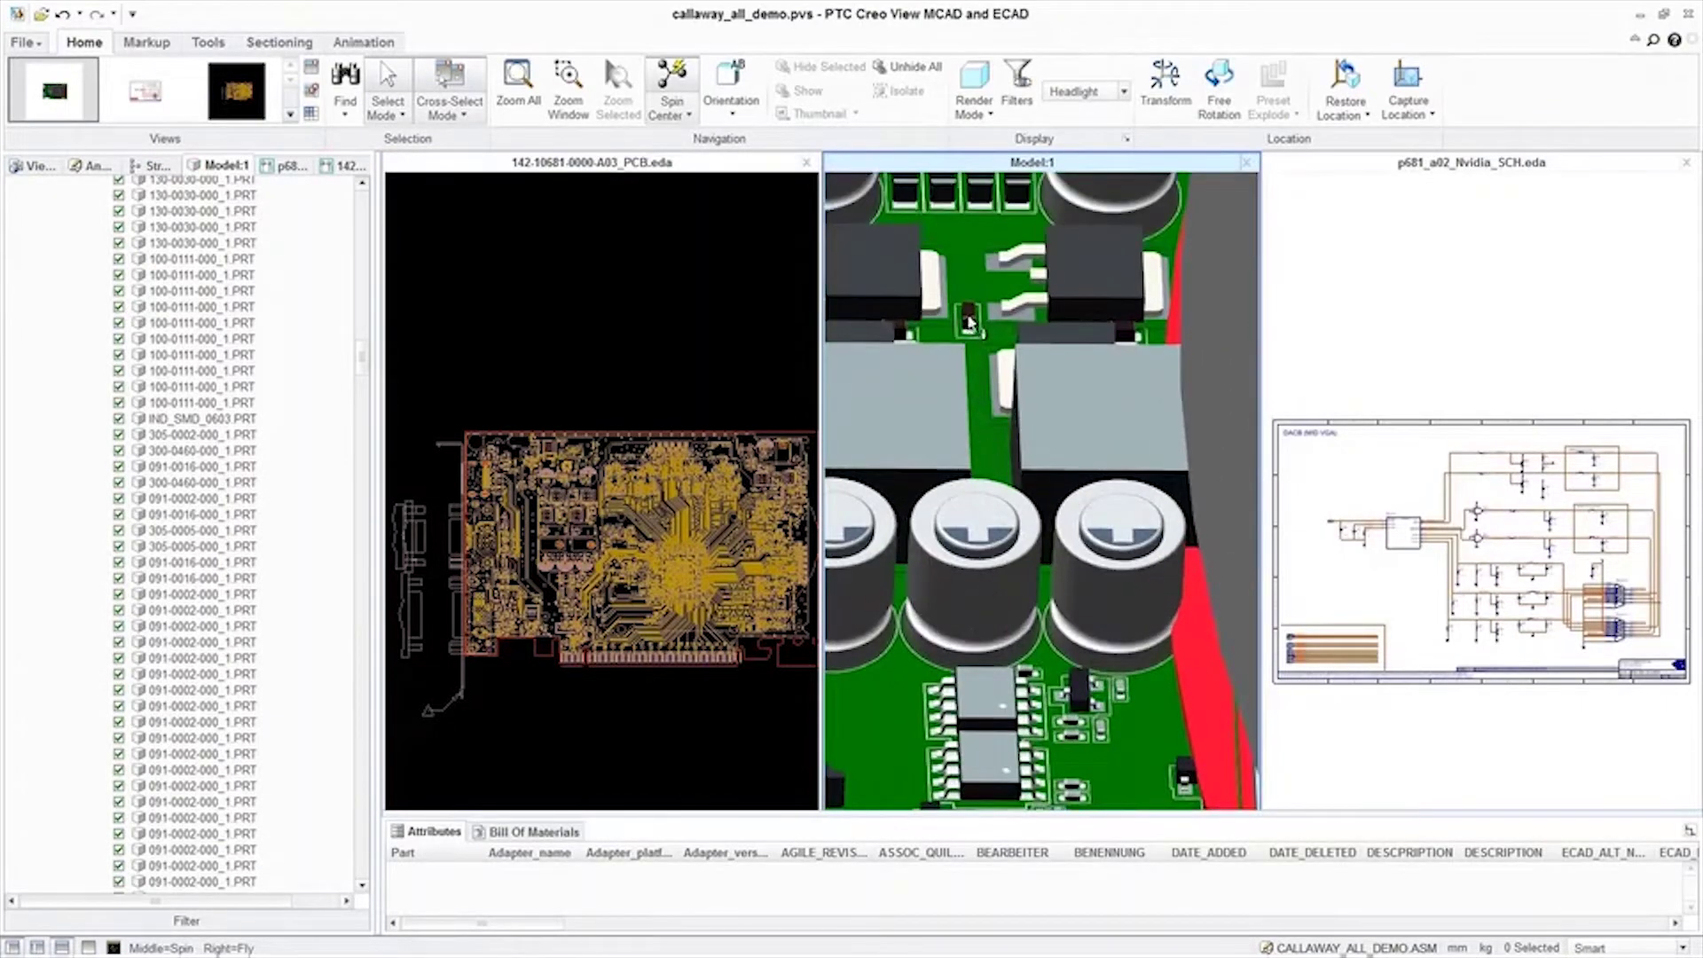
{"action": "left_click", "coordinate": [969, 322]}
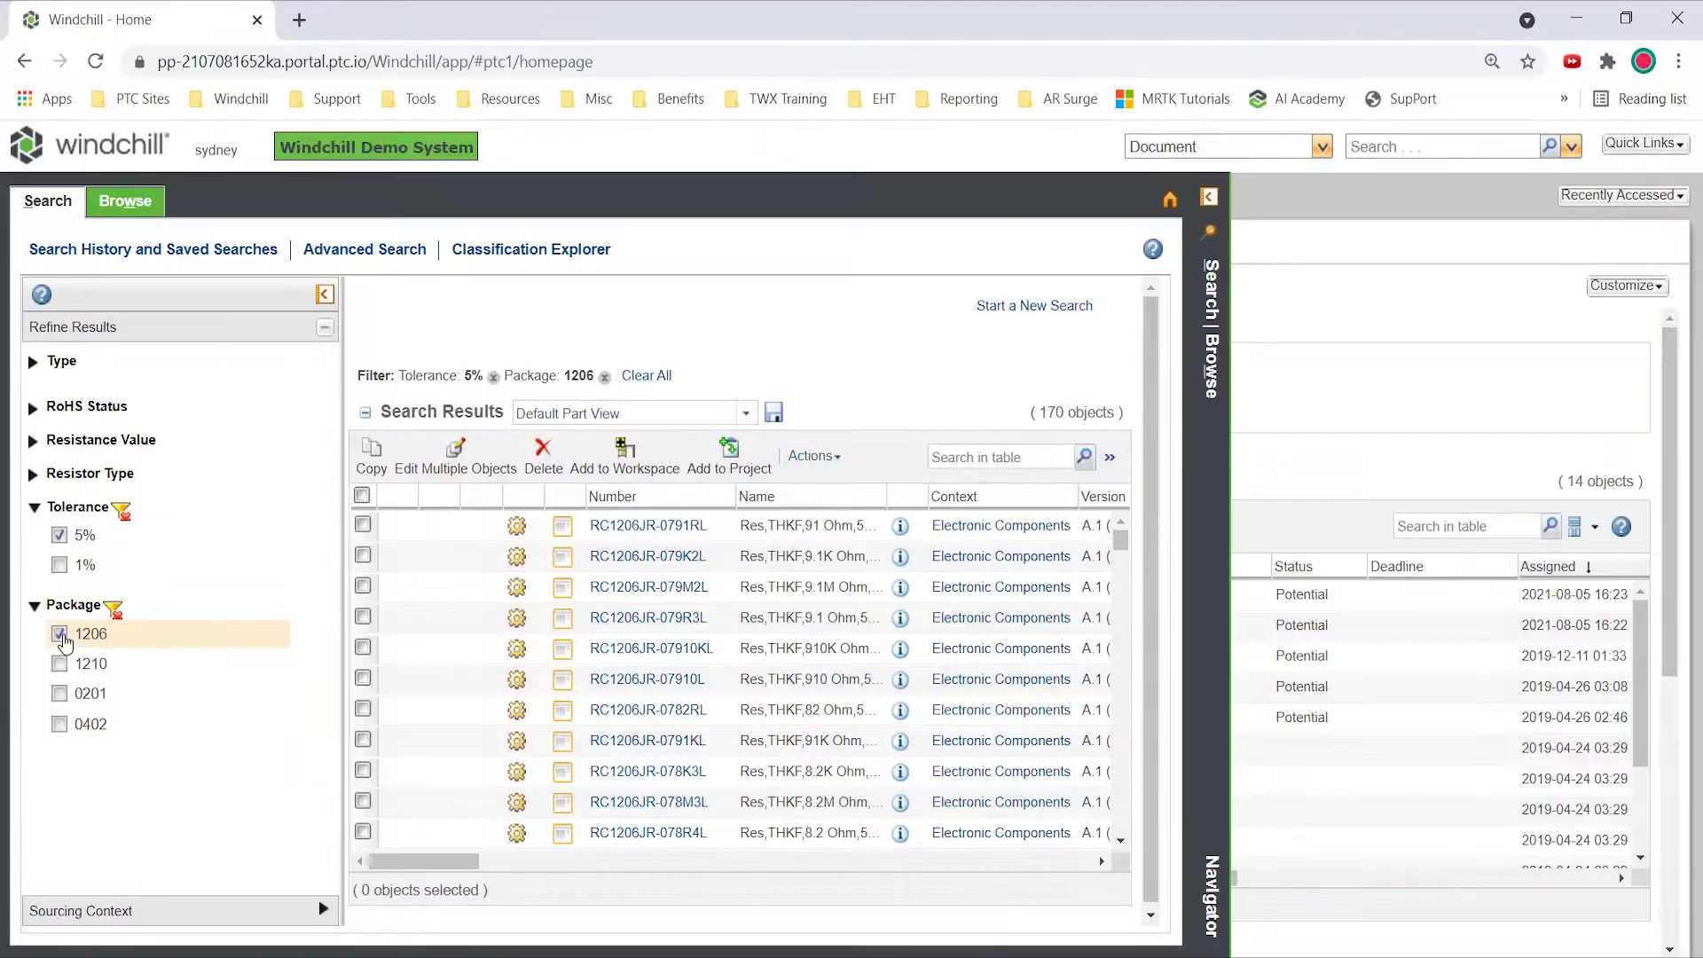
- Filter the resistor results to Resistance Value above 5130890 ohm, leaving 7 parts
{"action": "left_click", "coordinate": [33, 441]}
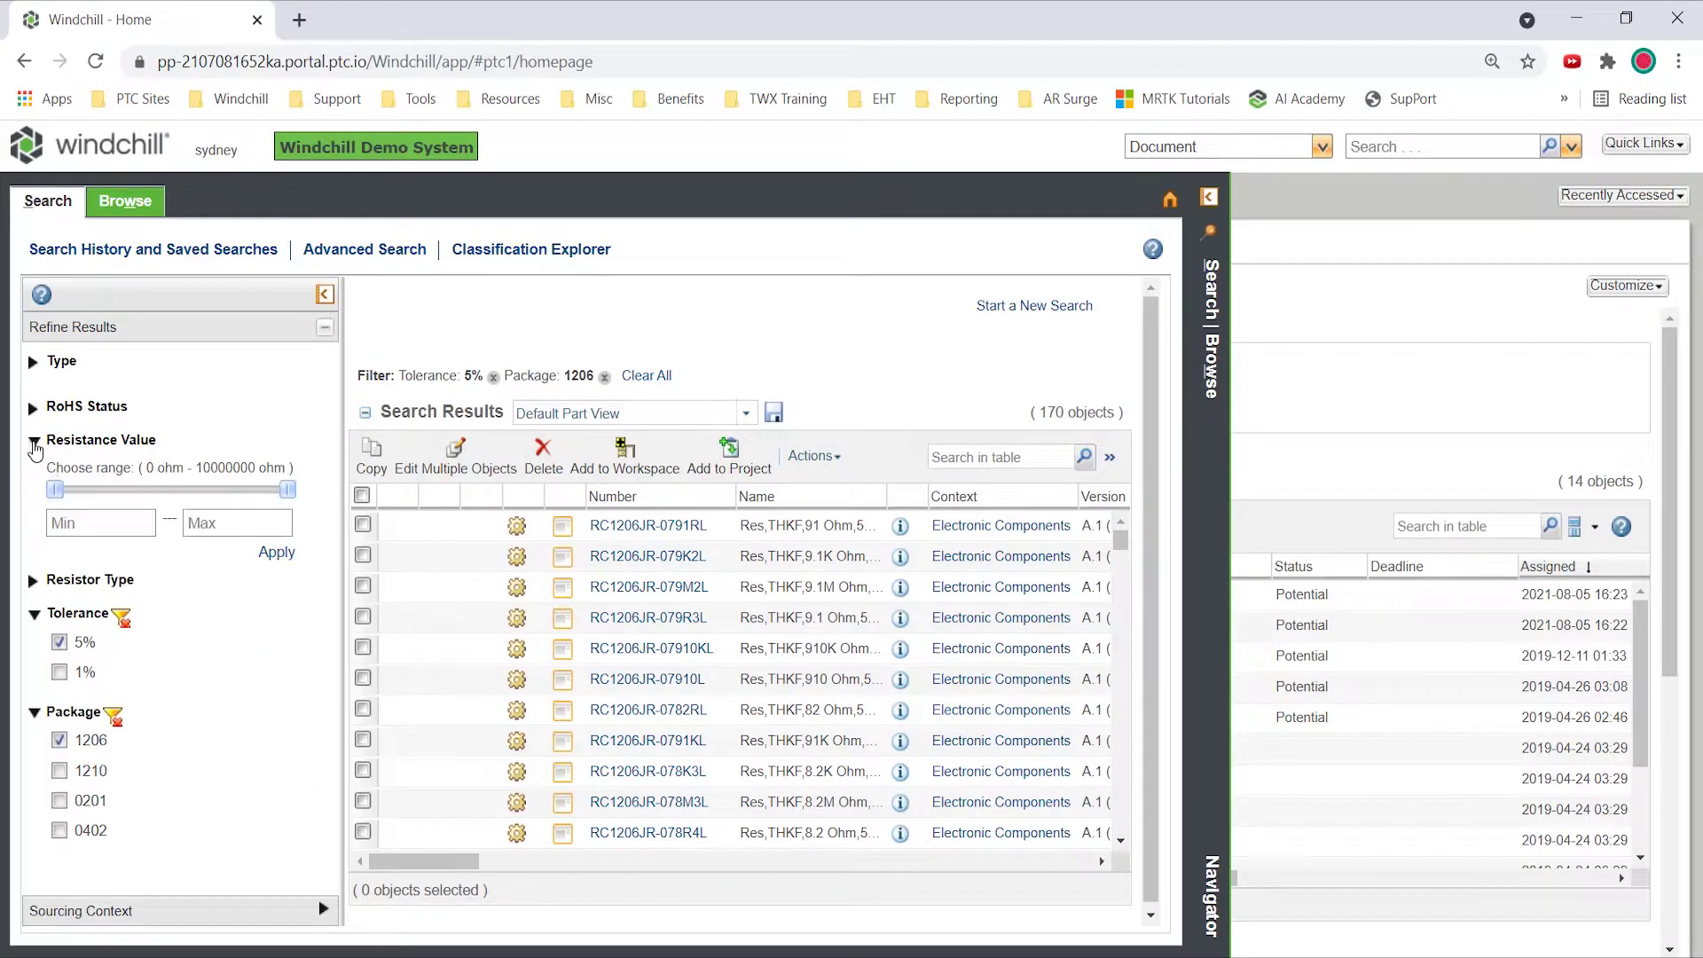
{"action": "left_click_drag", "start_coordinate": [56, 489], "coordinate": [174, 490]}
{"action": "left_click", "coordinate": [276, 554]}
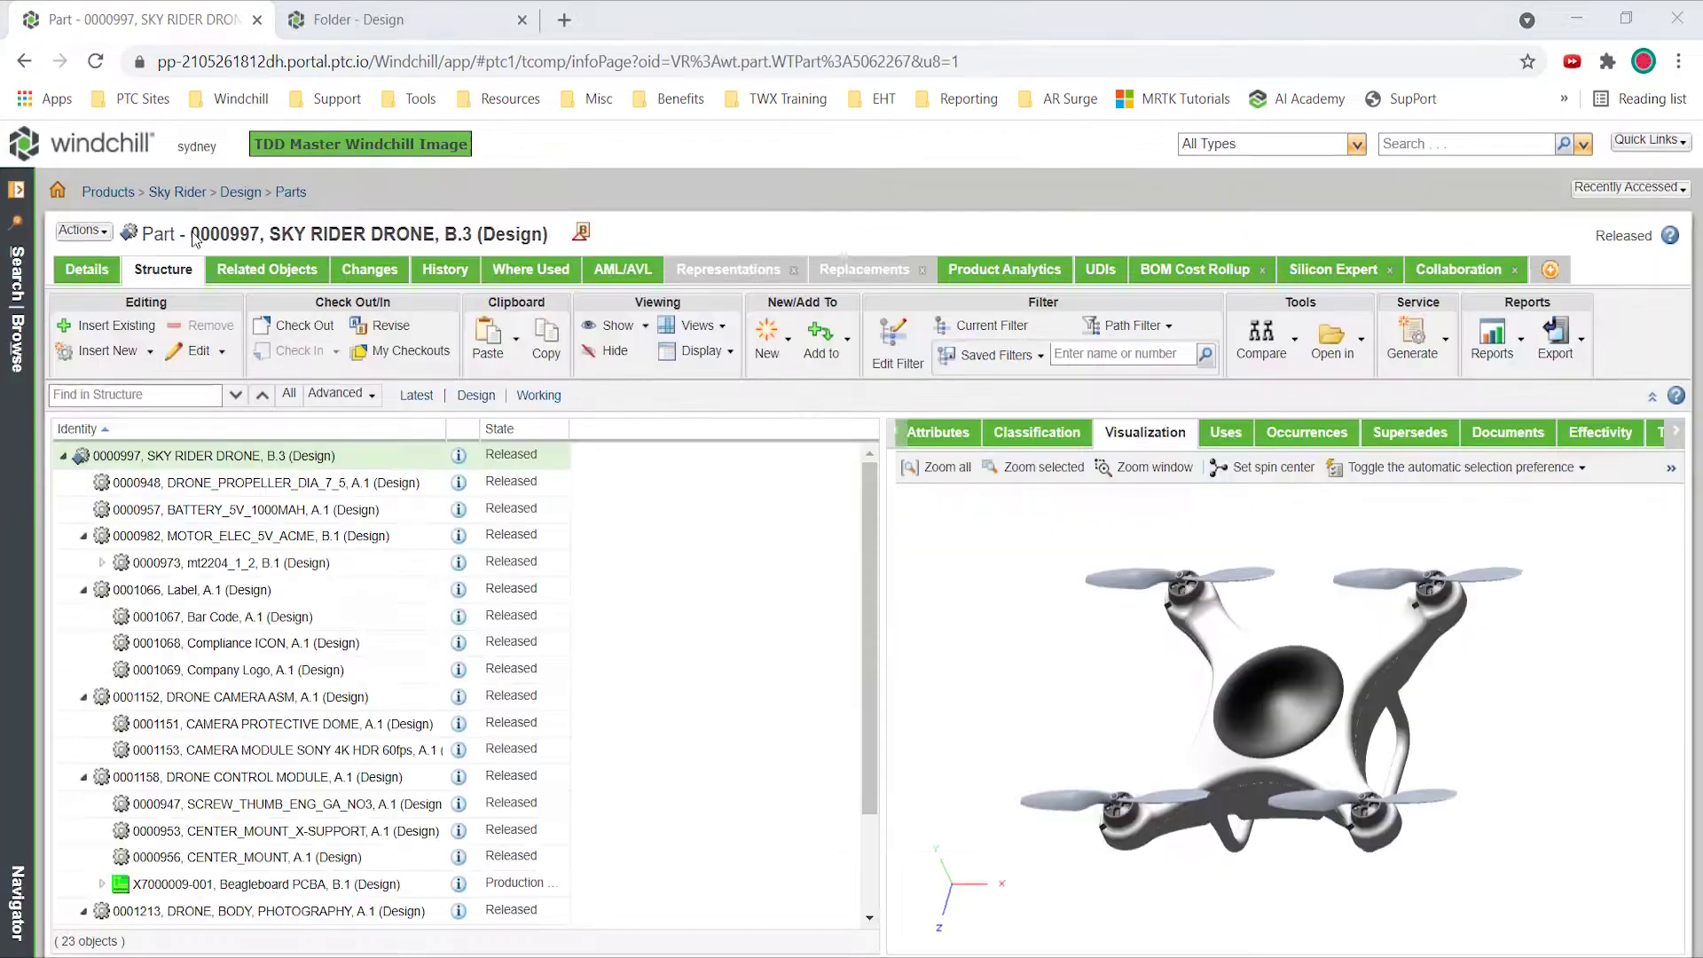
- Expand the Beagleboard PCBA in the structure to reveal its child parts
{"action": "left_click_drag", "start_coordinate": [233, 229], "coordinate": [436, 232]}
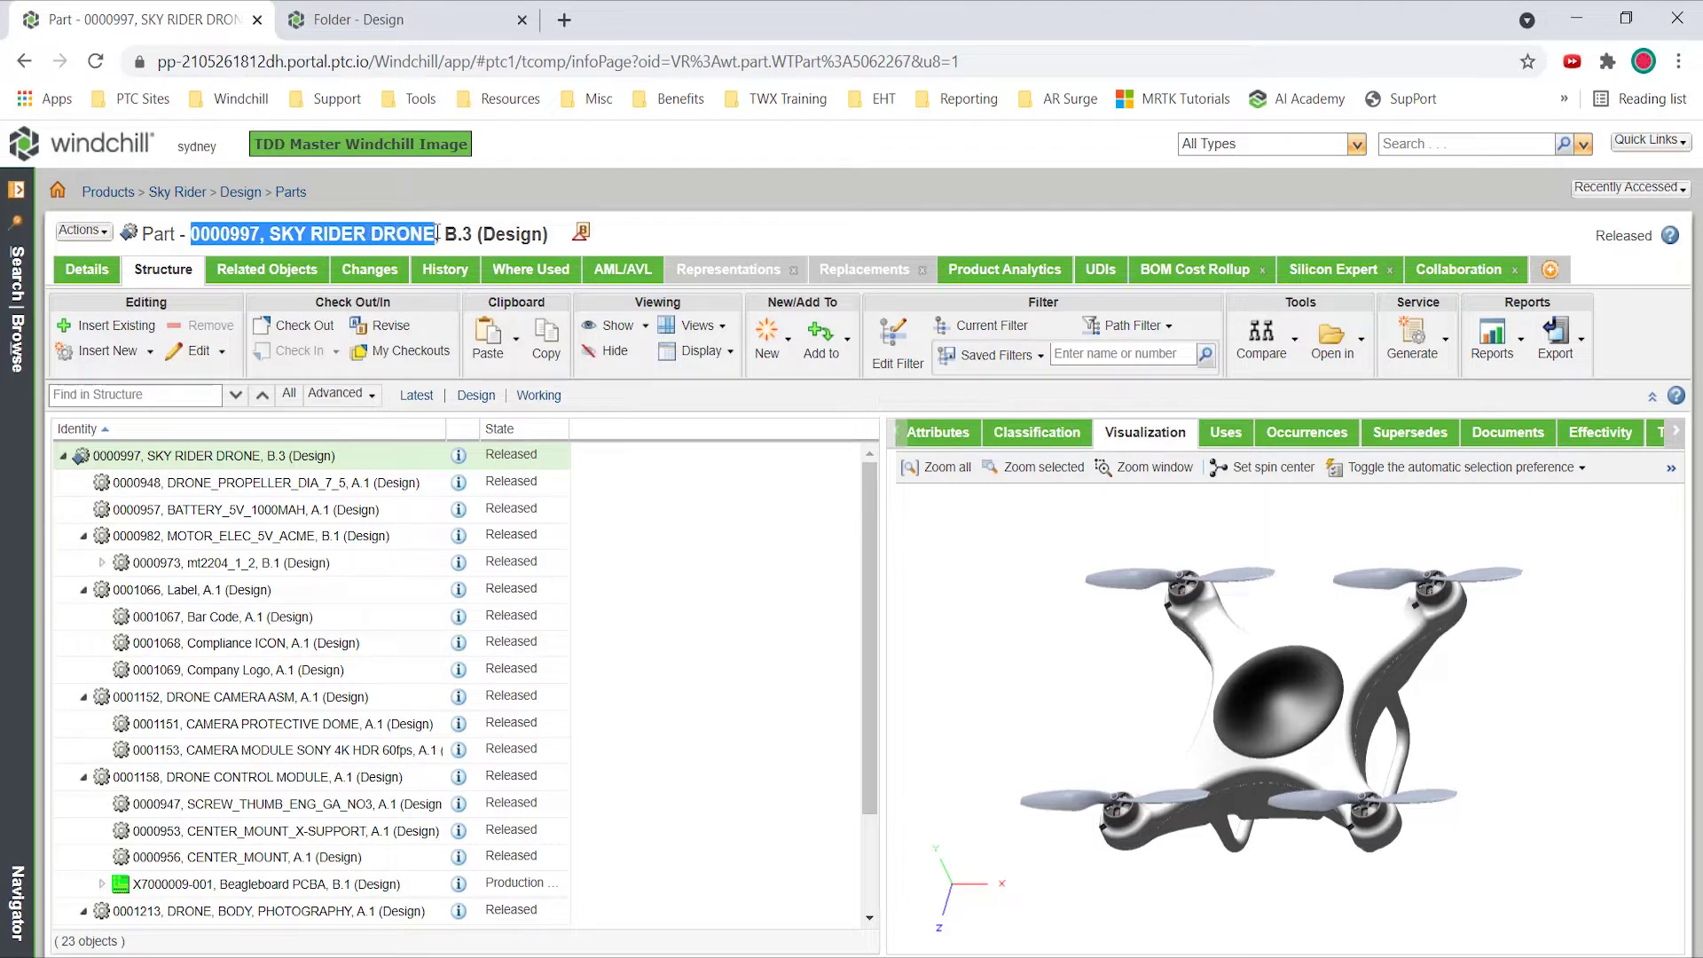
{"action": "left_click", "coordinate": [448, 231]}
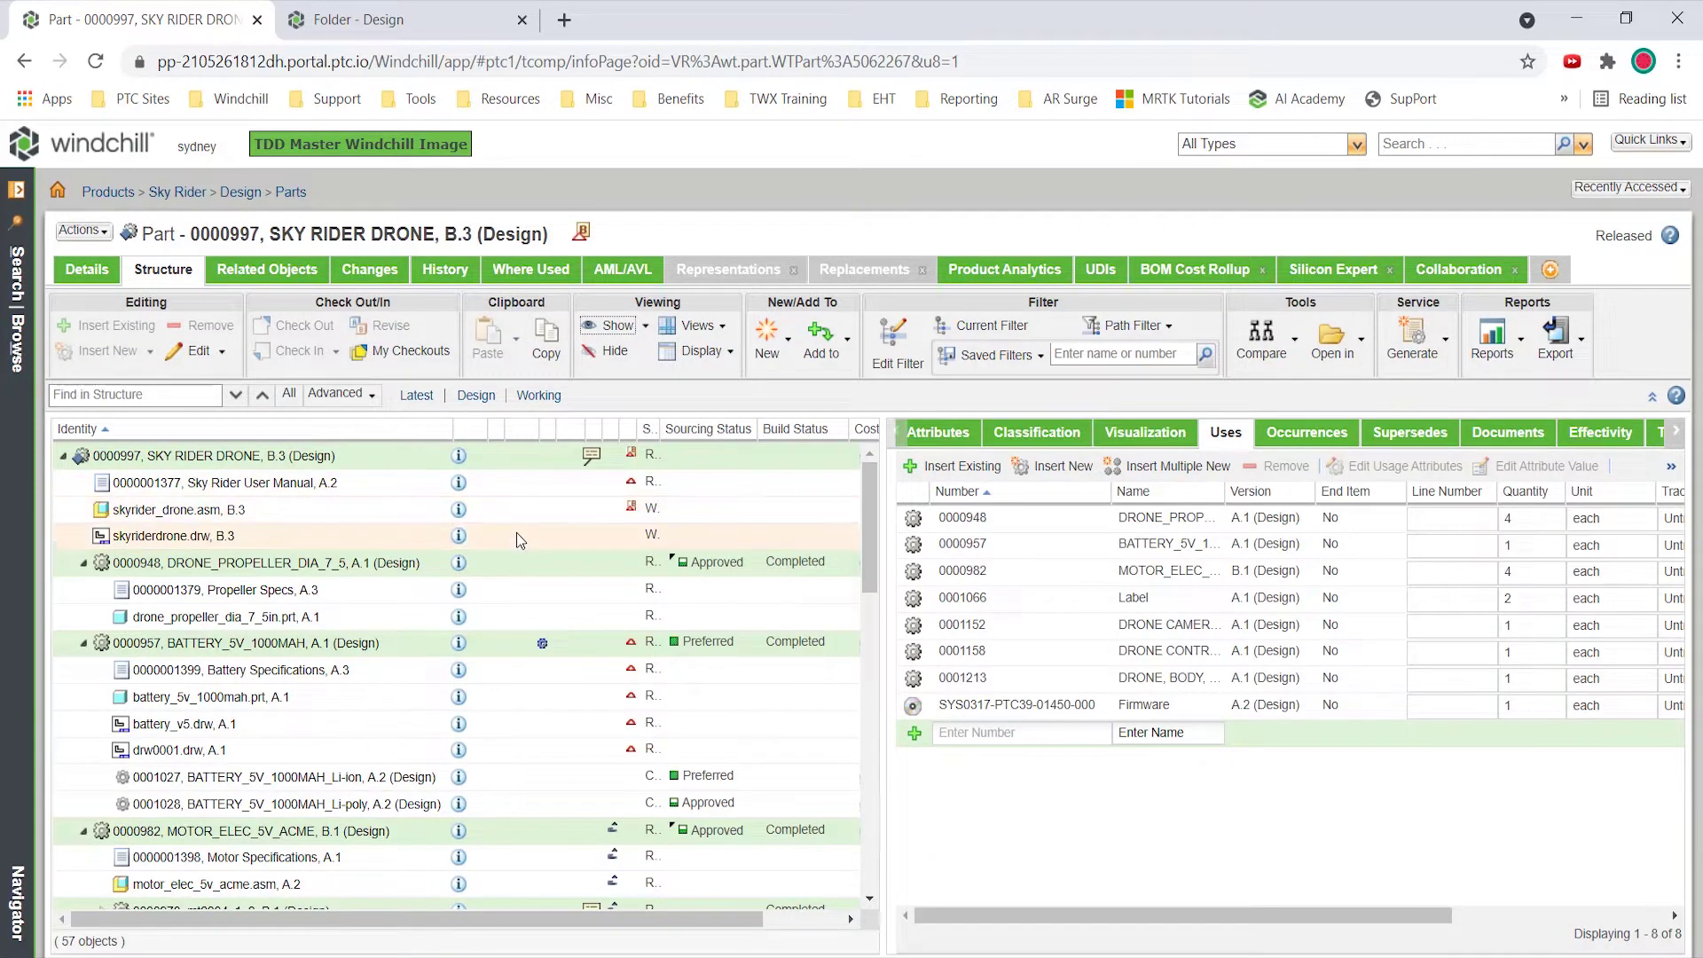
{"action": "left_click_drag", "start_coordinate": [869, 523], "coordinate": [850, 796]}
{"action": "scroll", "coordinate": [847, 803], "scroll_direction": "down", "scroll_amount": 2}
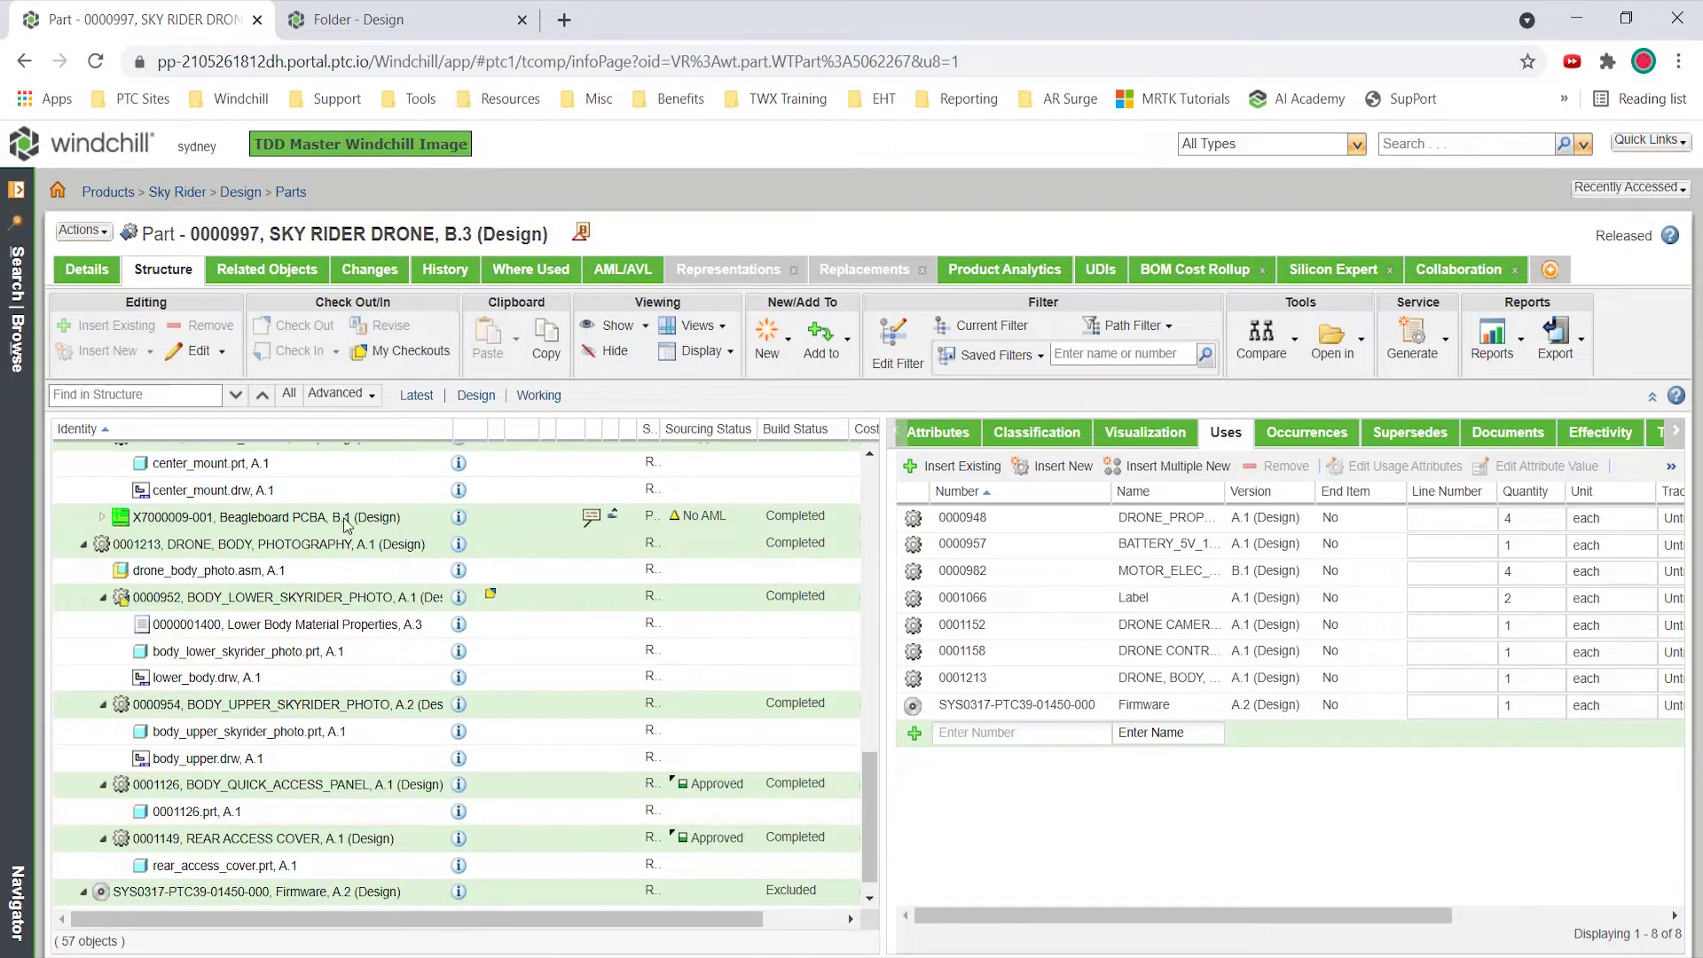
{"action": "left_click", "coordinate": [100, 519]}
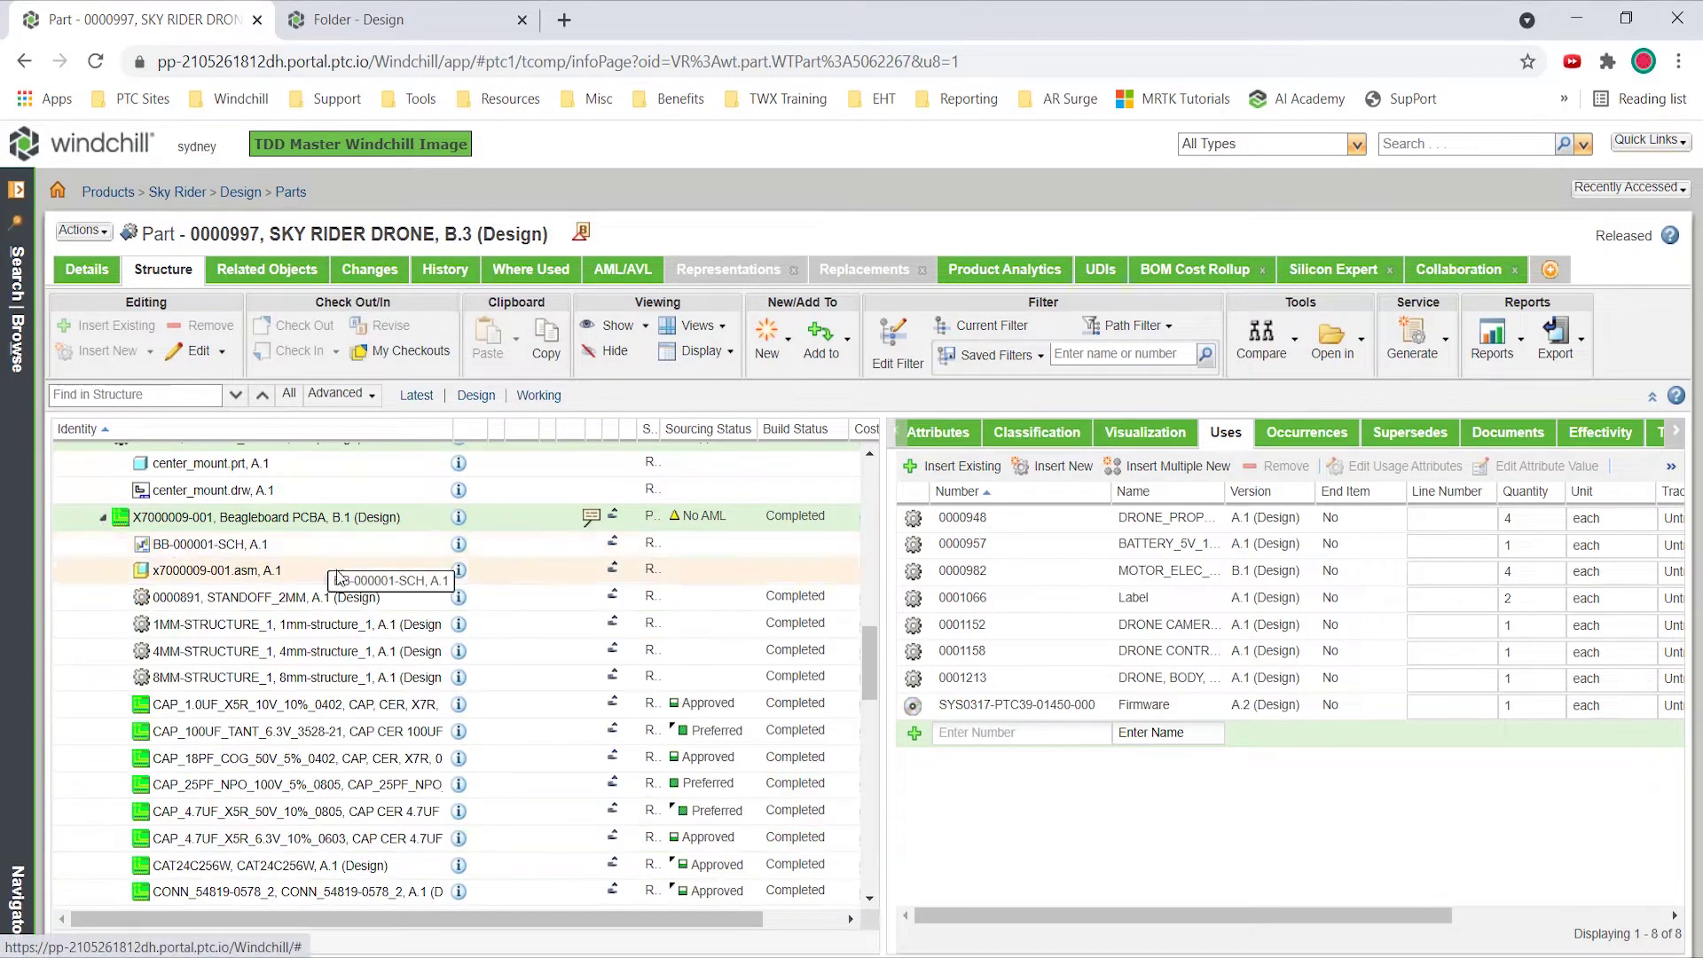
- Add related information and switch Graphics Card C500 to the Environmental Compliance view
{"action": "left_click", "coordinate": [649, 328]}
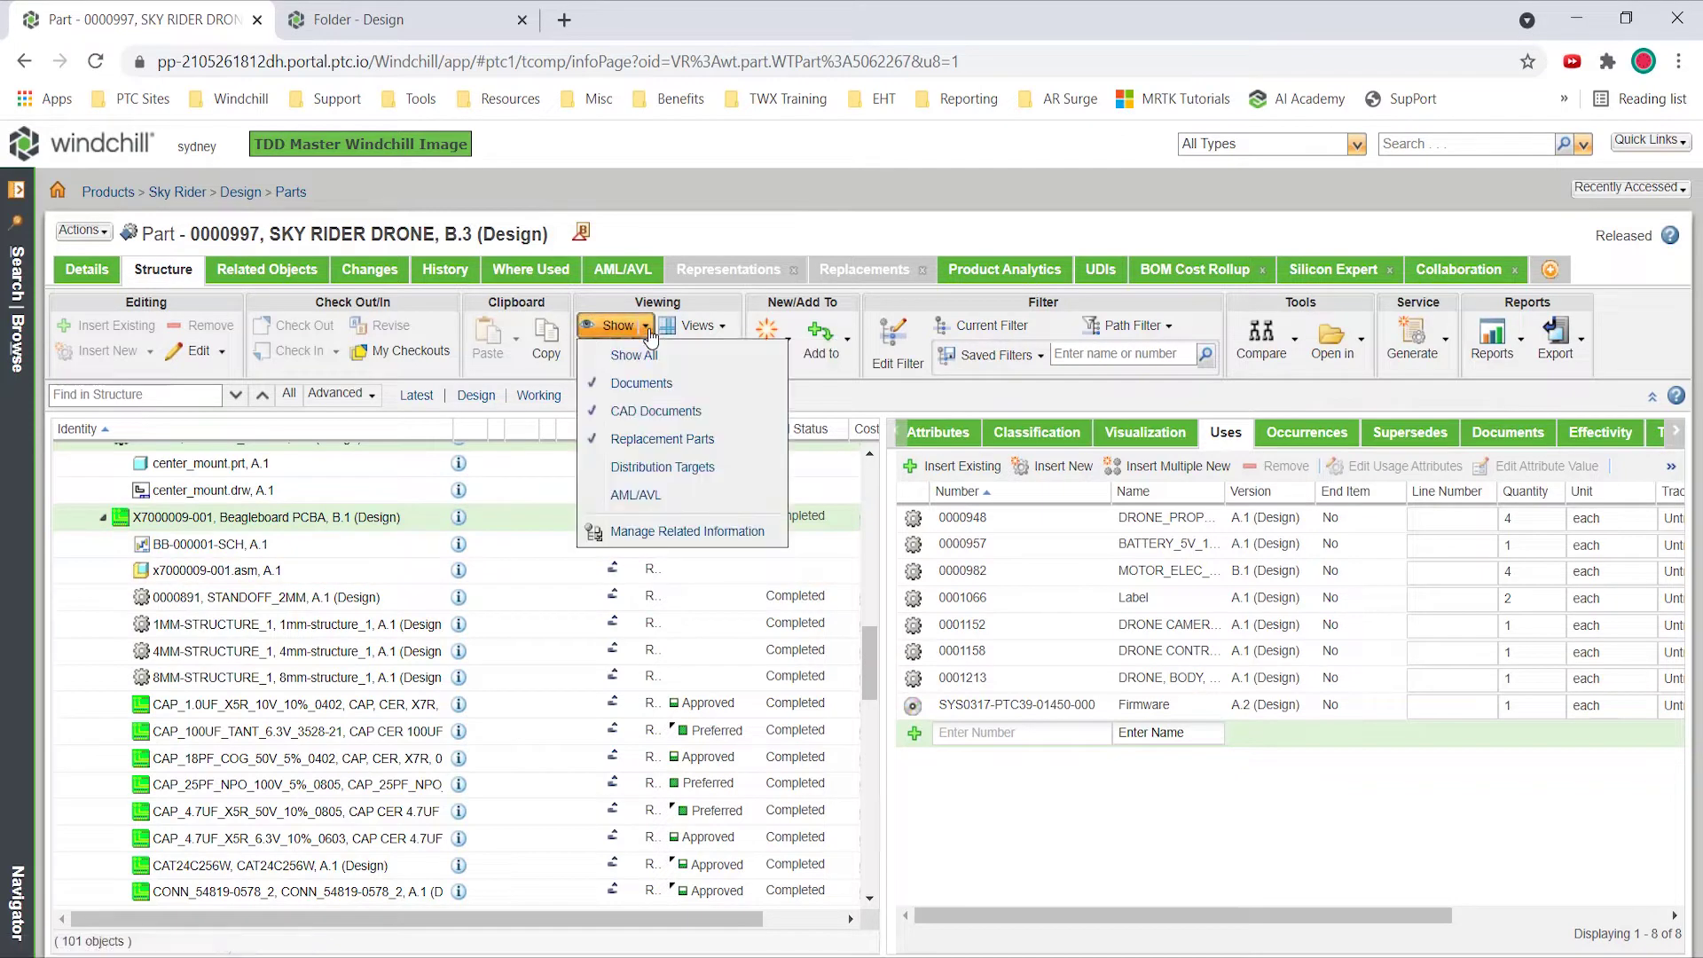
{"action": "left_click", "coordinate": [645, 467]}
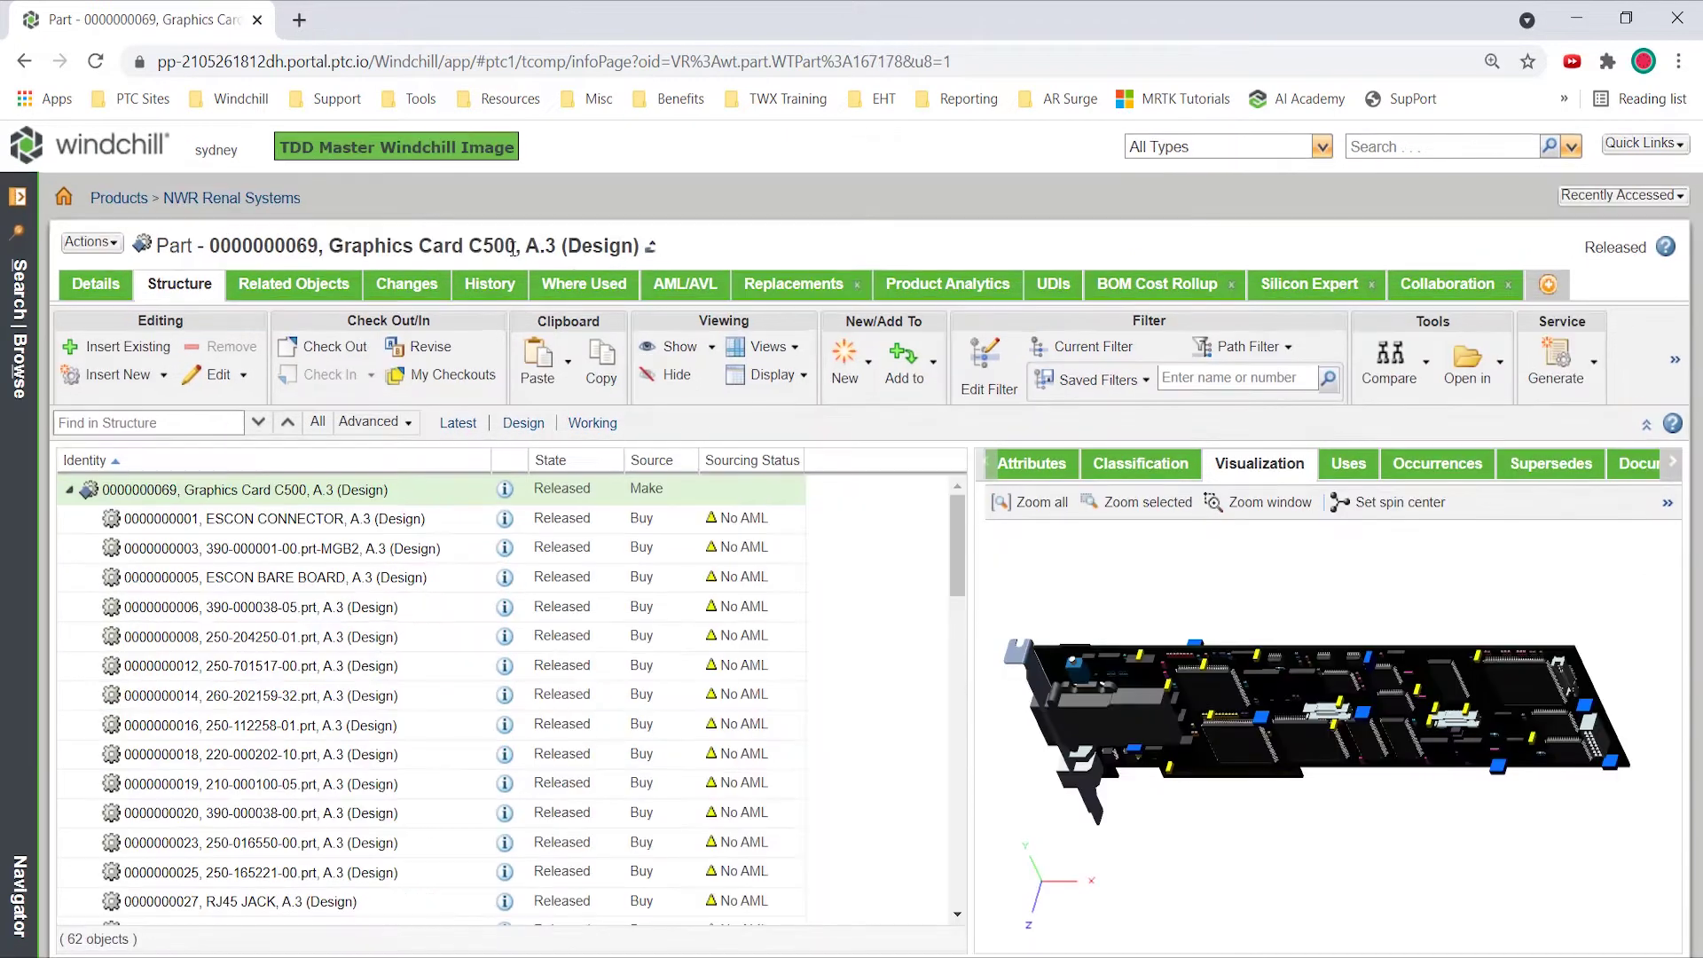
{"action": "left_click", "coordinate": [792, 349]}
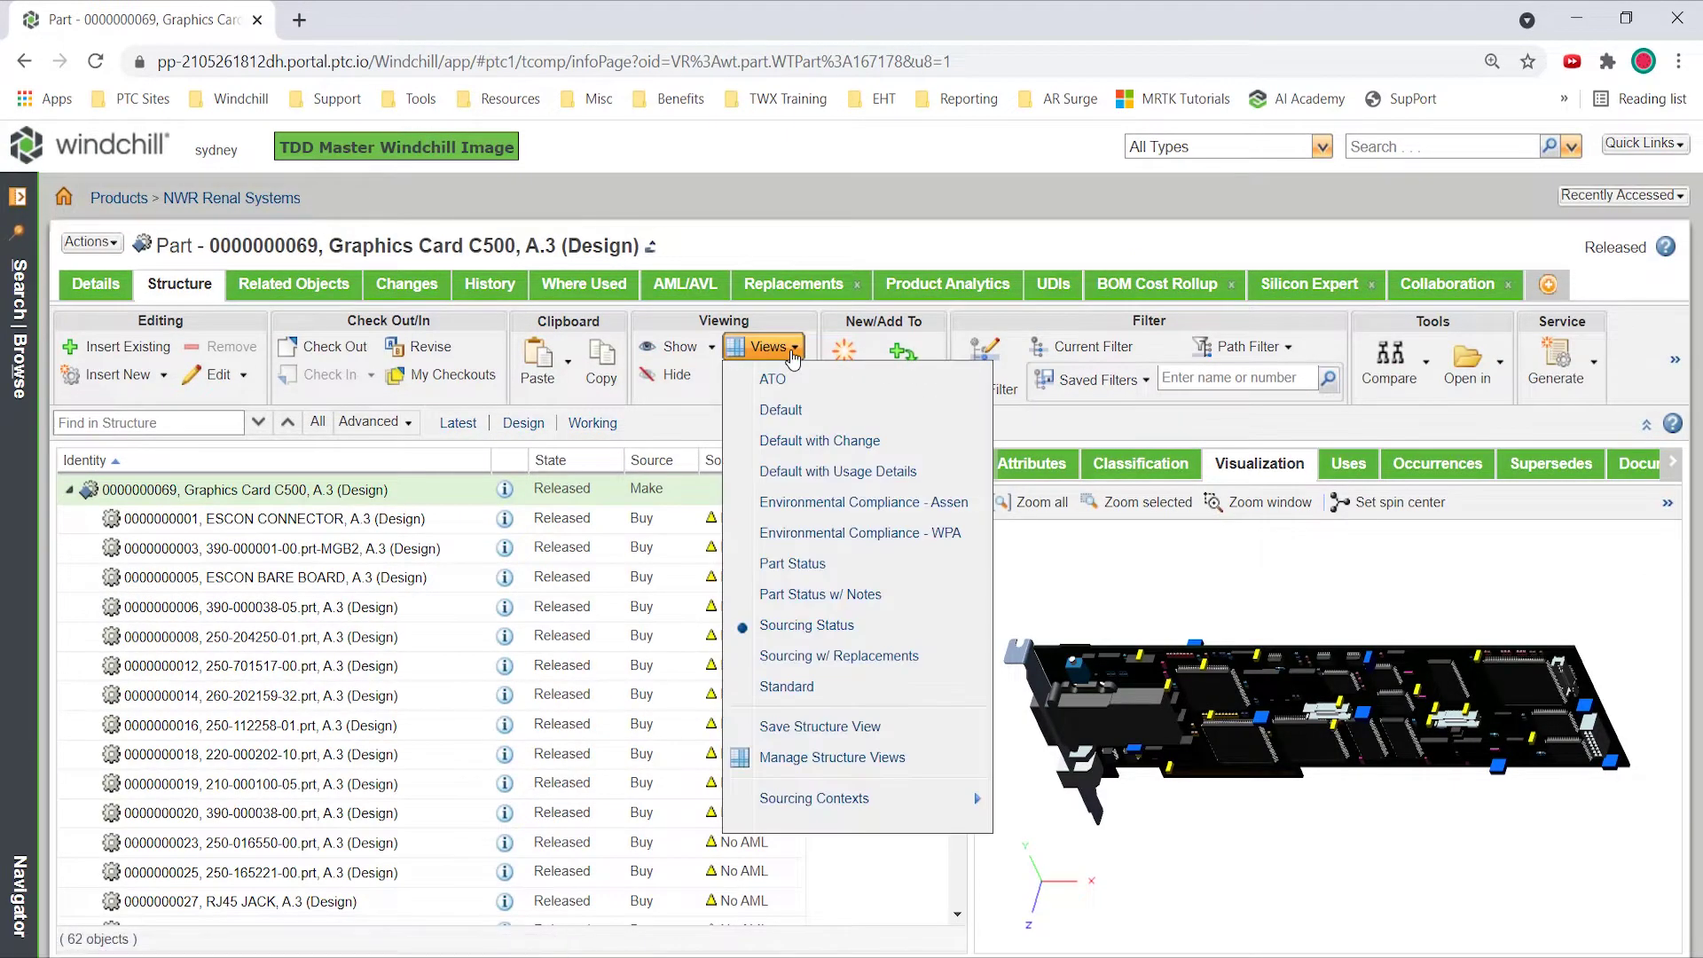
{"action": "left_click", "coordinate": [923, 503]}
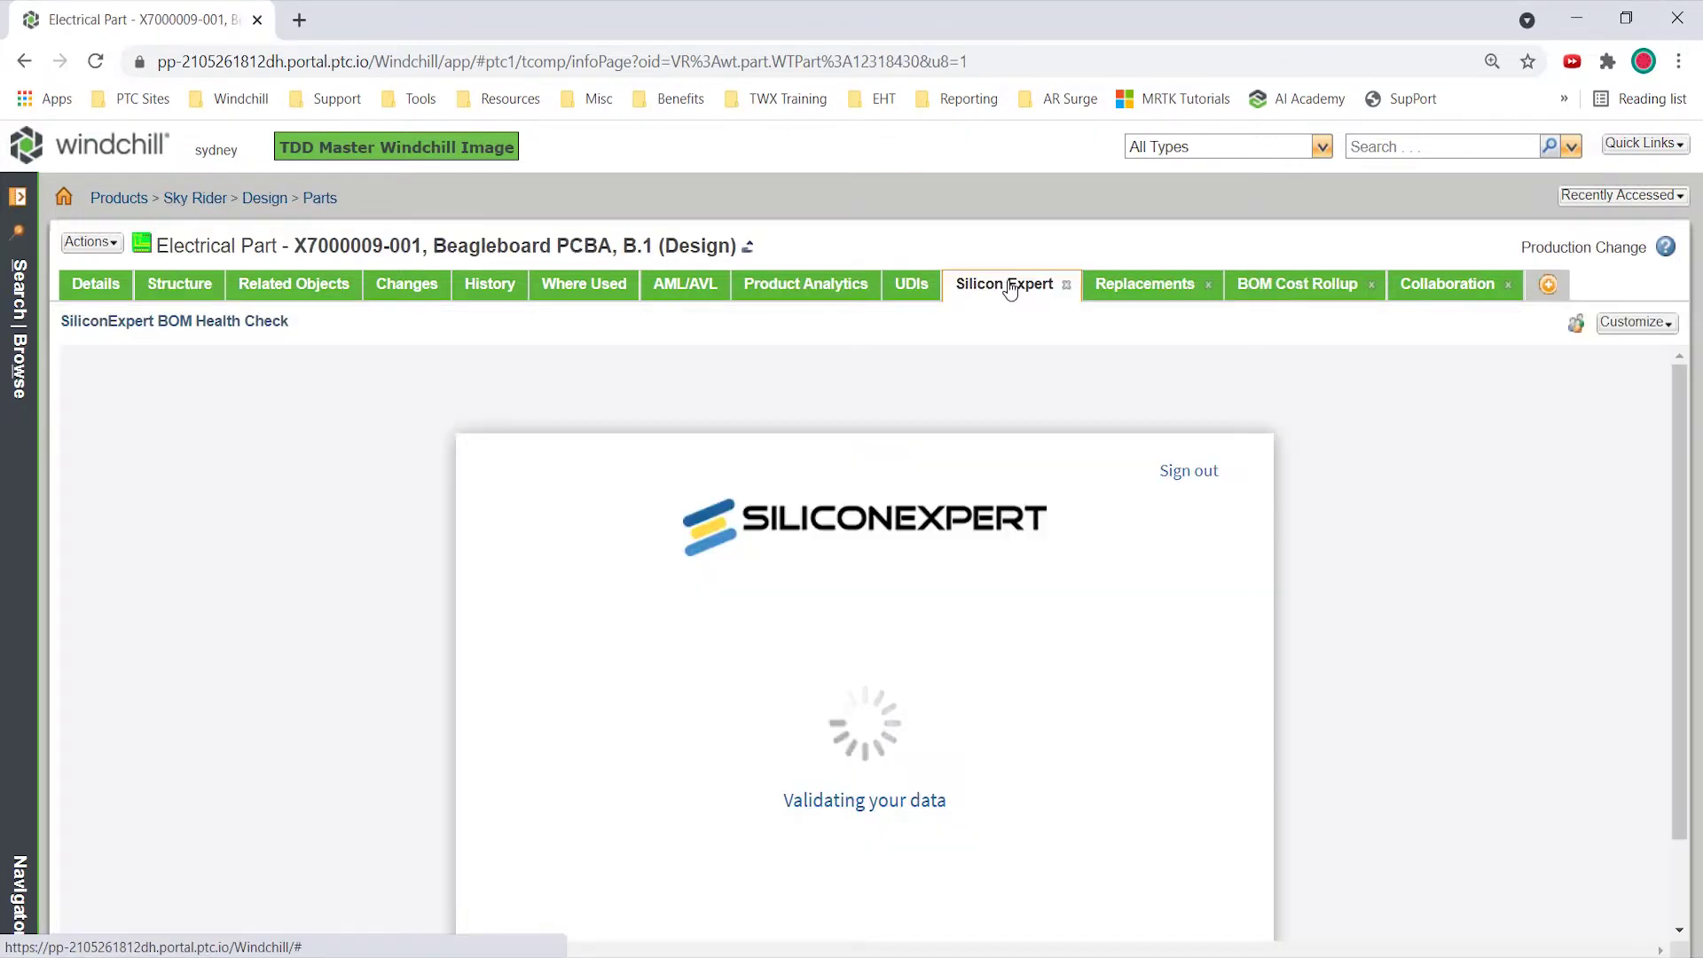
- Continue the SiliconExpert BOM health check and scroll through the grade B Overall Risk report
{"action": "scroll", "coordinate": [986, 521], "scroll_direction": "down", "scroll_amount": 2}
{"action": "left_click", "coordinate": [903, 847]}
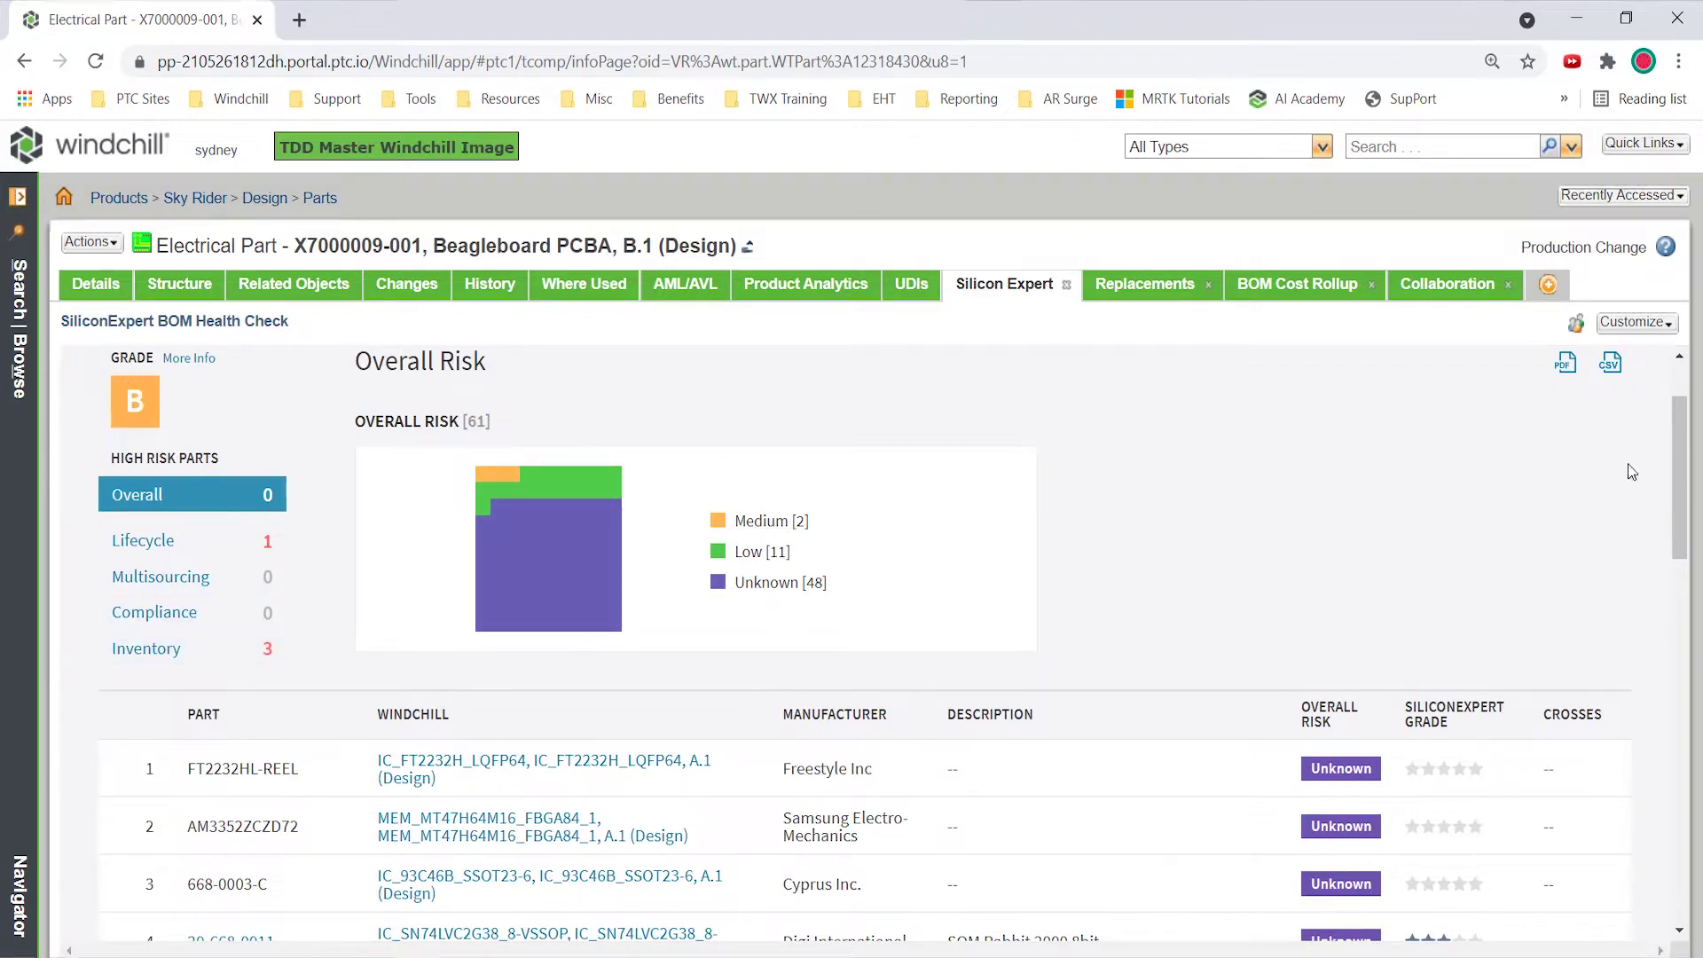
{"action": "left_click_drag", "start_coordinate": [1678, 473], "coordinate": [1672, 781]}
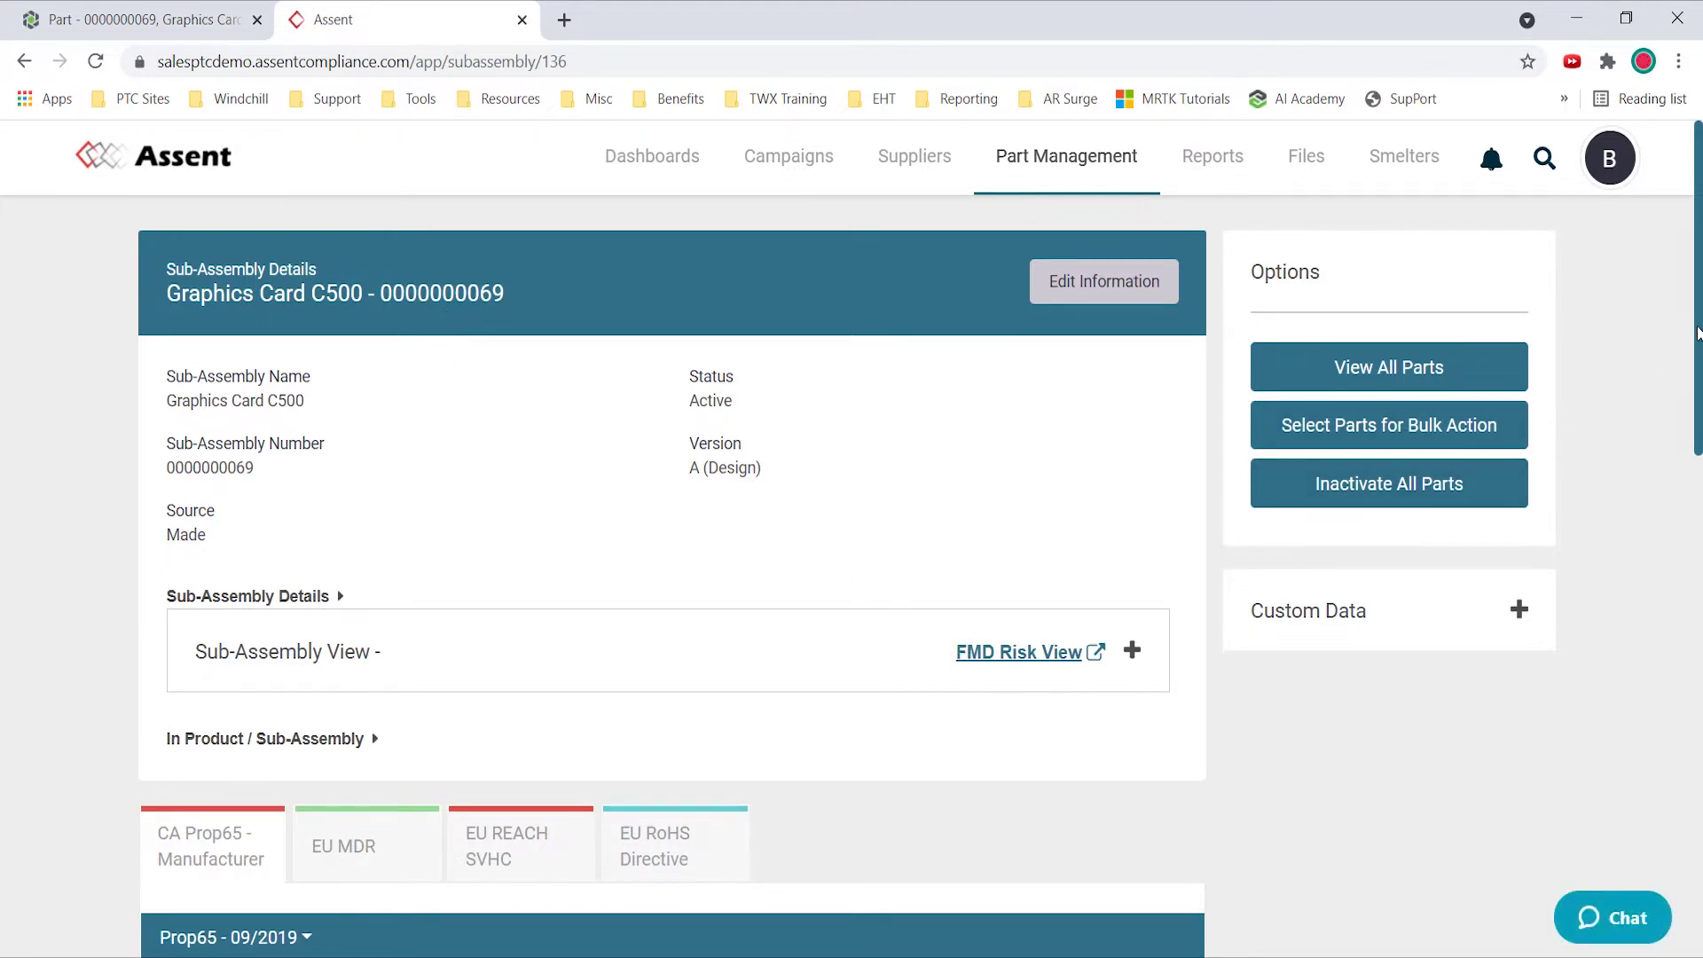
{"action": "left_click_drag", "start_coordinate": [1697, 333], "coordinate": [1688, 665]}
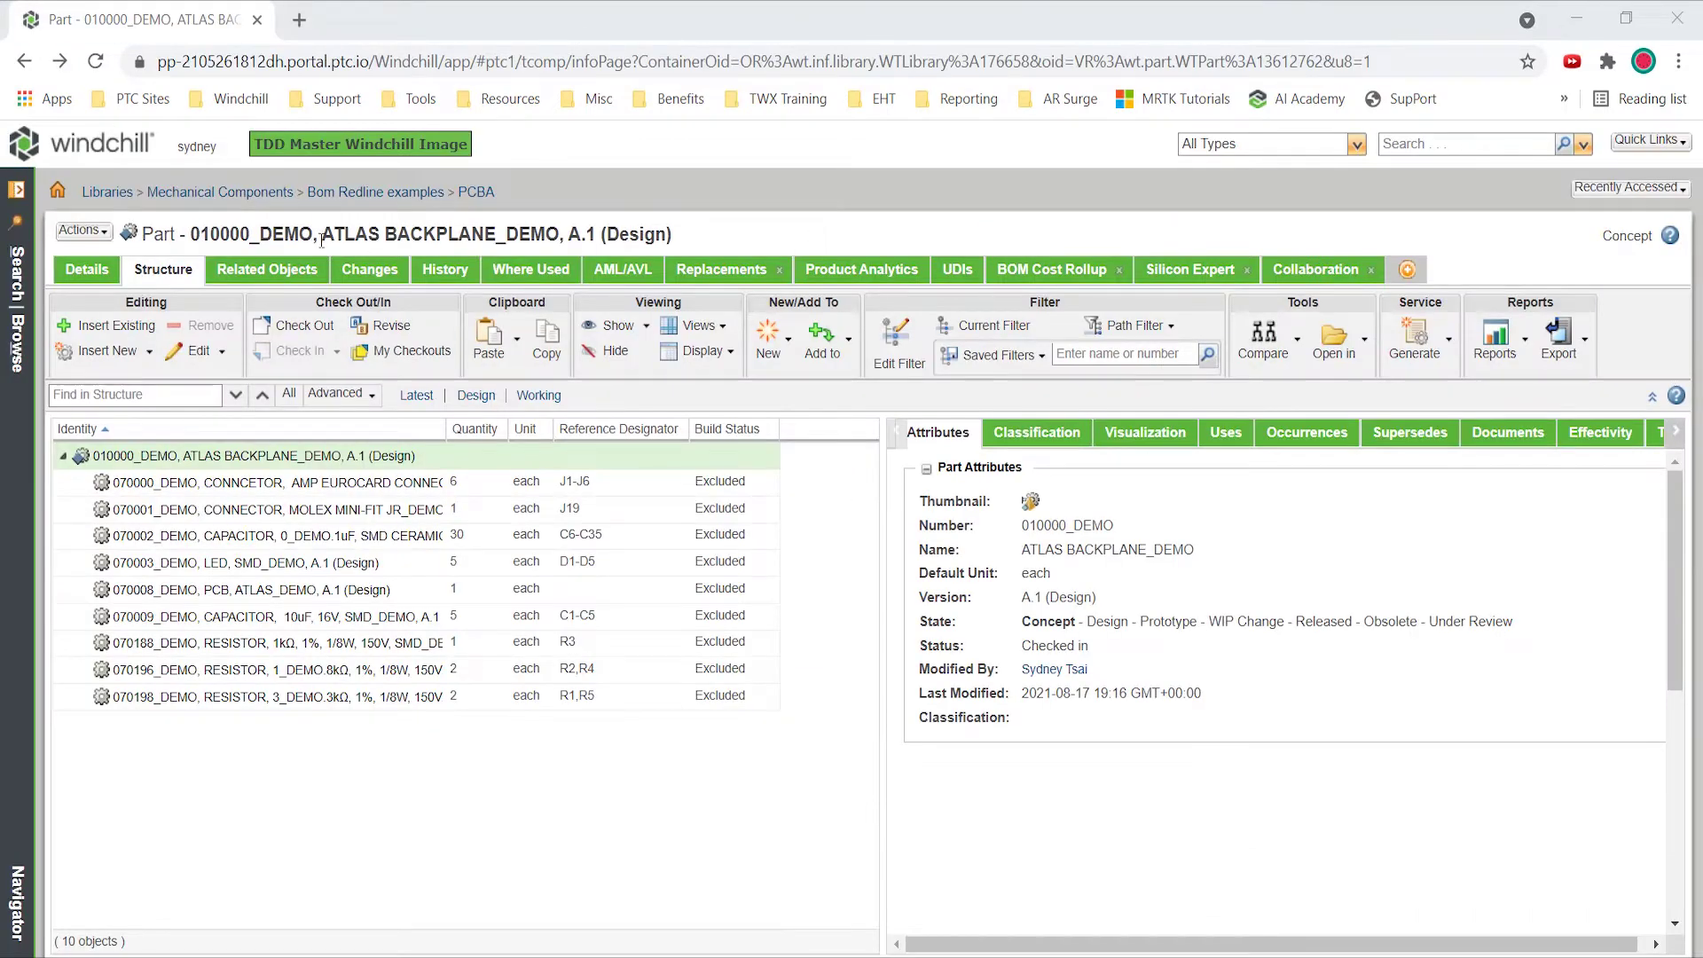
- Start a new change notice from the ATLAS BACKPLANE_DEMO part's Actions > New menu
{"action": "left_click_drag", "start_coordinate": [322, 236], "coordinate": [536, 238]}
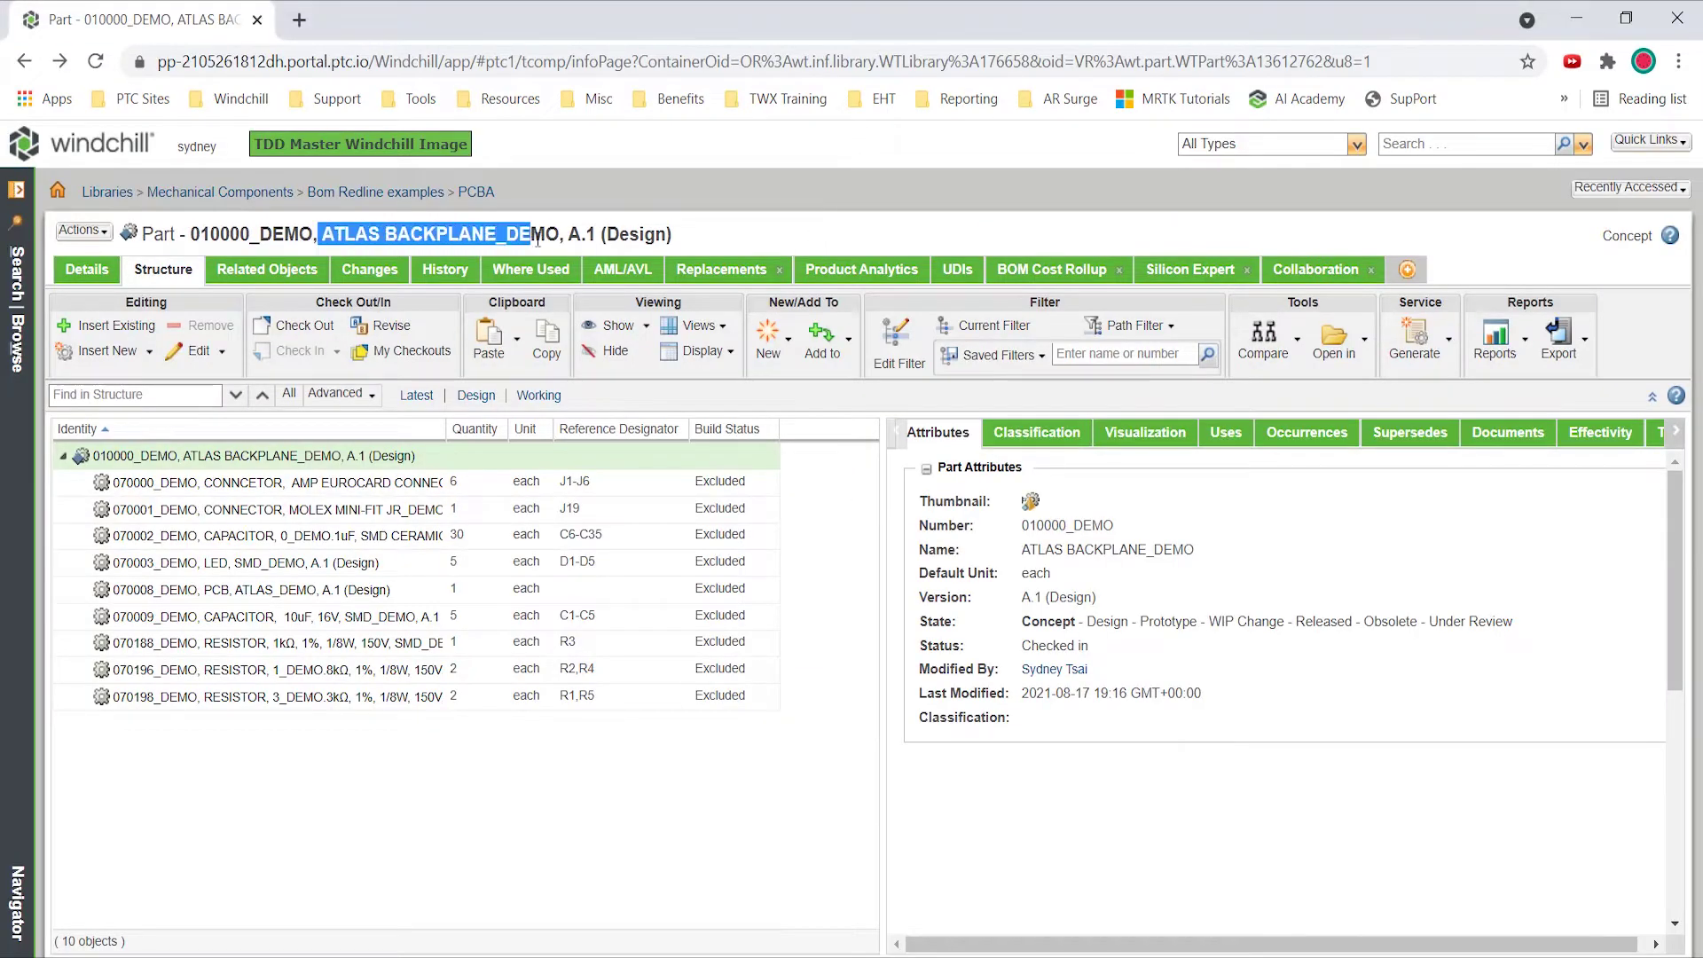
{"action": "left_click", "coordinate": [829, 233]}
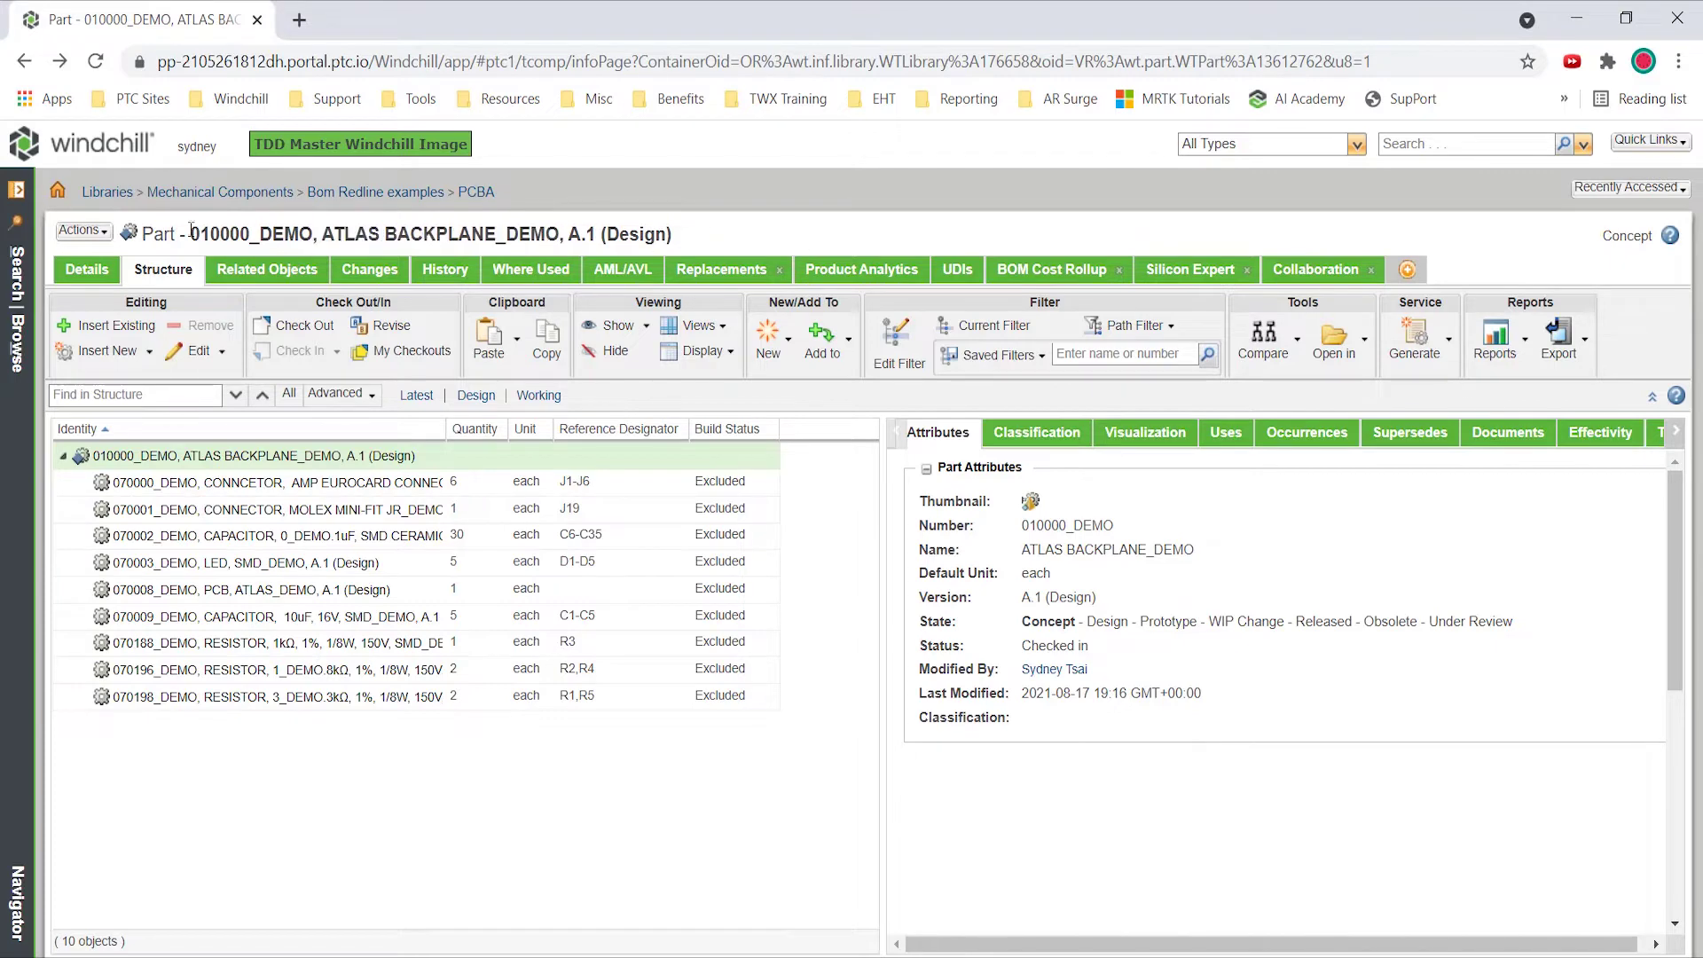
{"action": "left_click", "coordinate": [83, 230]}
{"action": "mouse_move", "coordinate": [292, 391]}
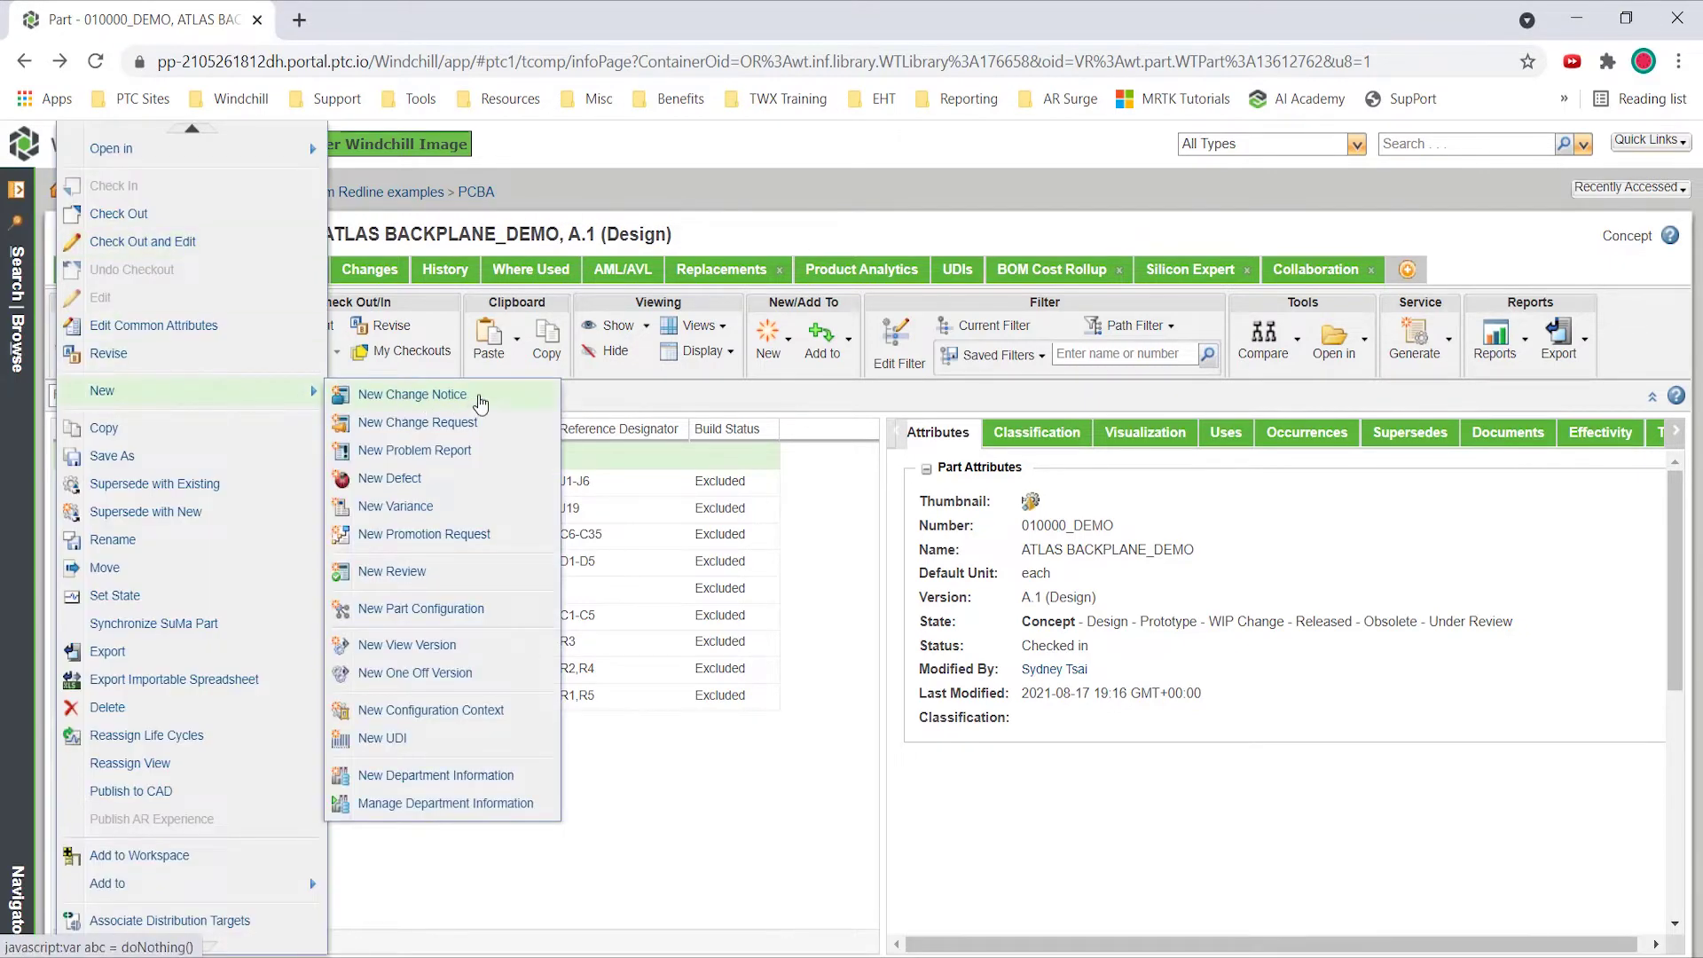
{"action": "left_click", "coordinate": [479, 404]}
{"action": "left_click_drag", "start_coordinate": [518, 189], "coordinate": [509, 64]}
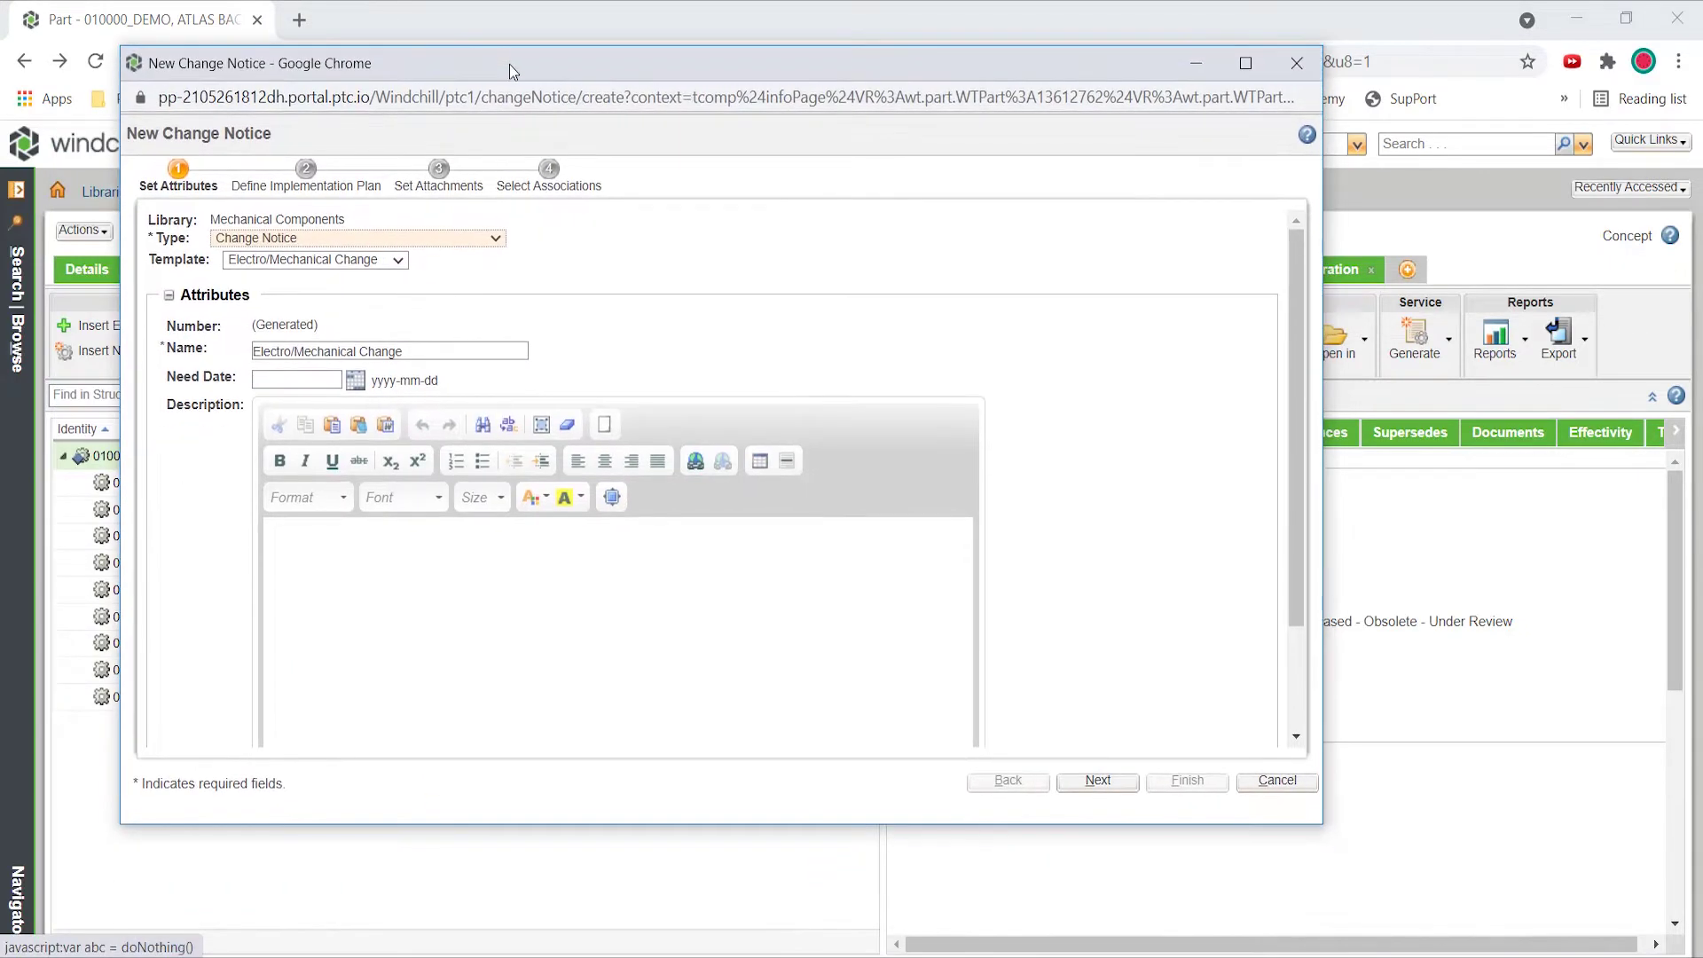
- Create the Change Notice with the BOM Change with Redline template and save it to submit later
{"action": "left_click", "coordinate": [498, 238]}
{"action": "left_click", "coordinate": [471, 252]}
{"action": "left_click", "coordinate": [397, 259]}
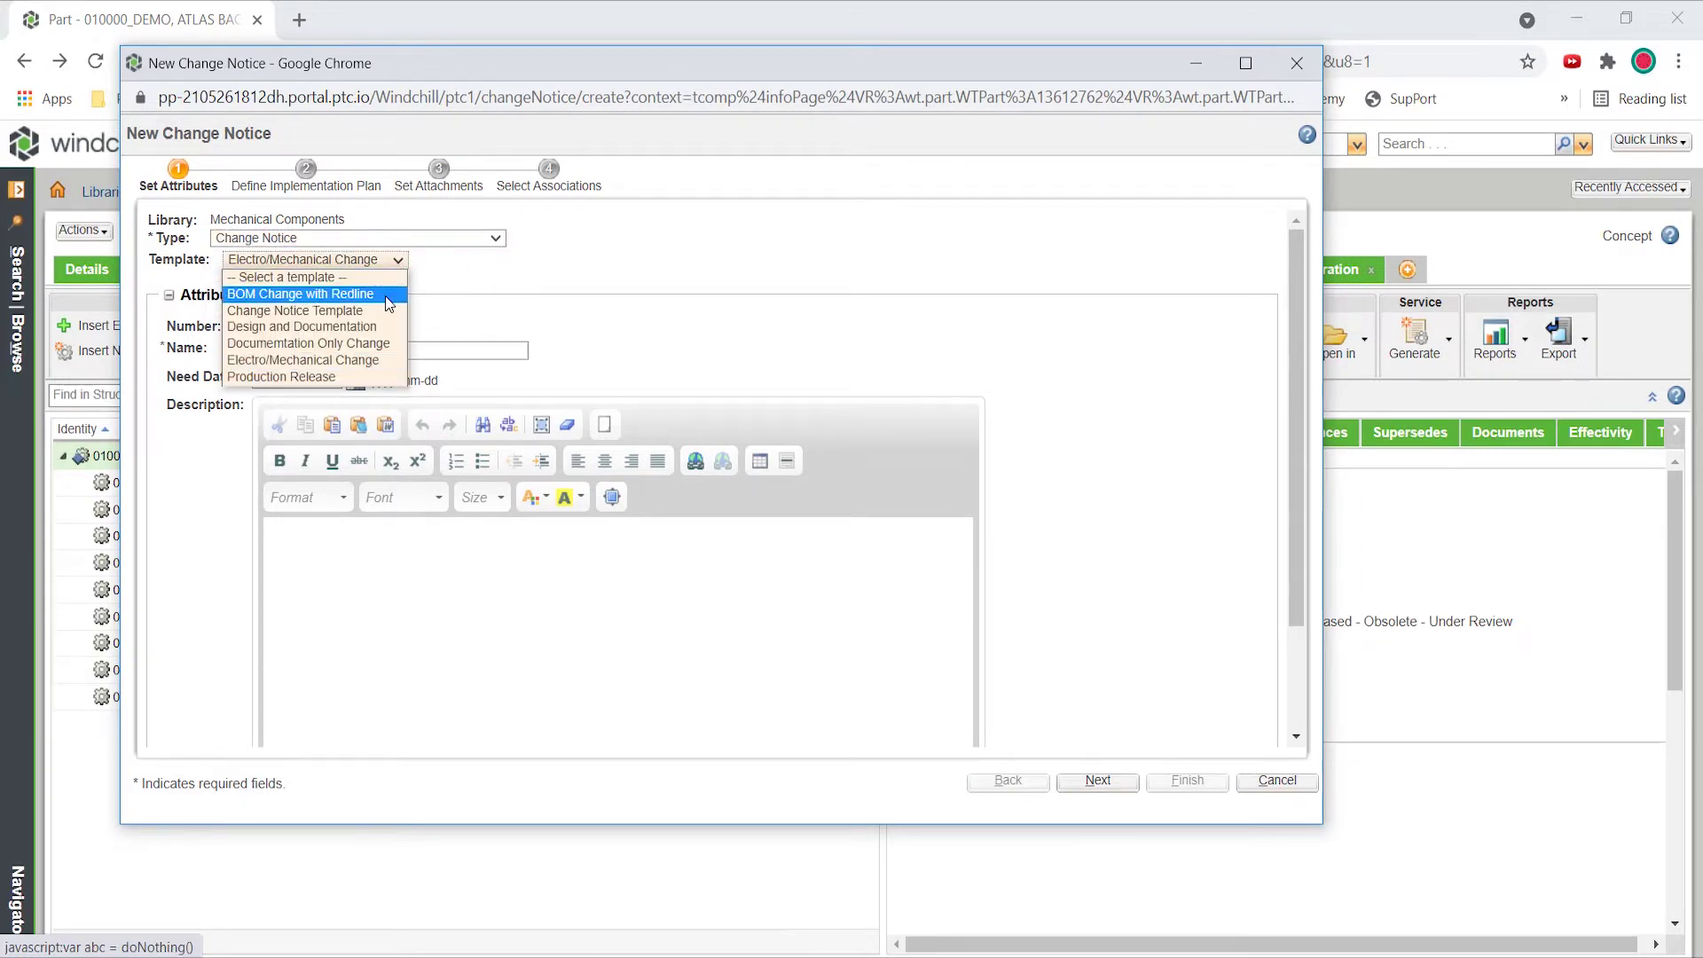
{"action": "left_click", "coordinate": [385, 295]}
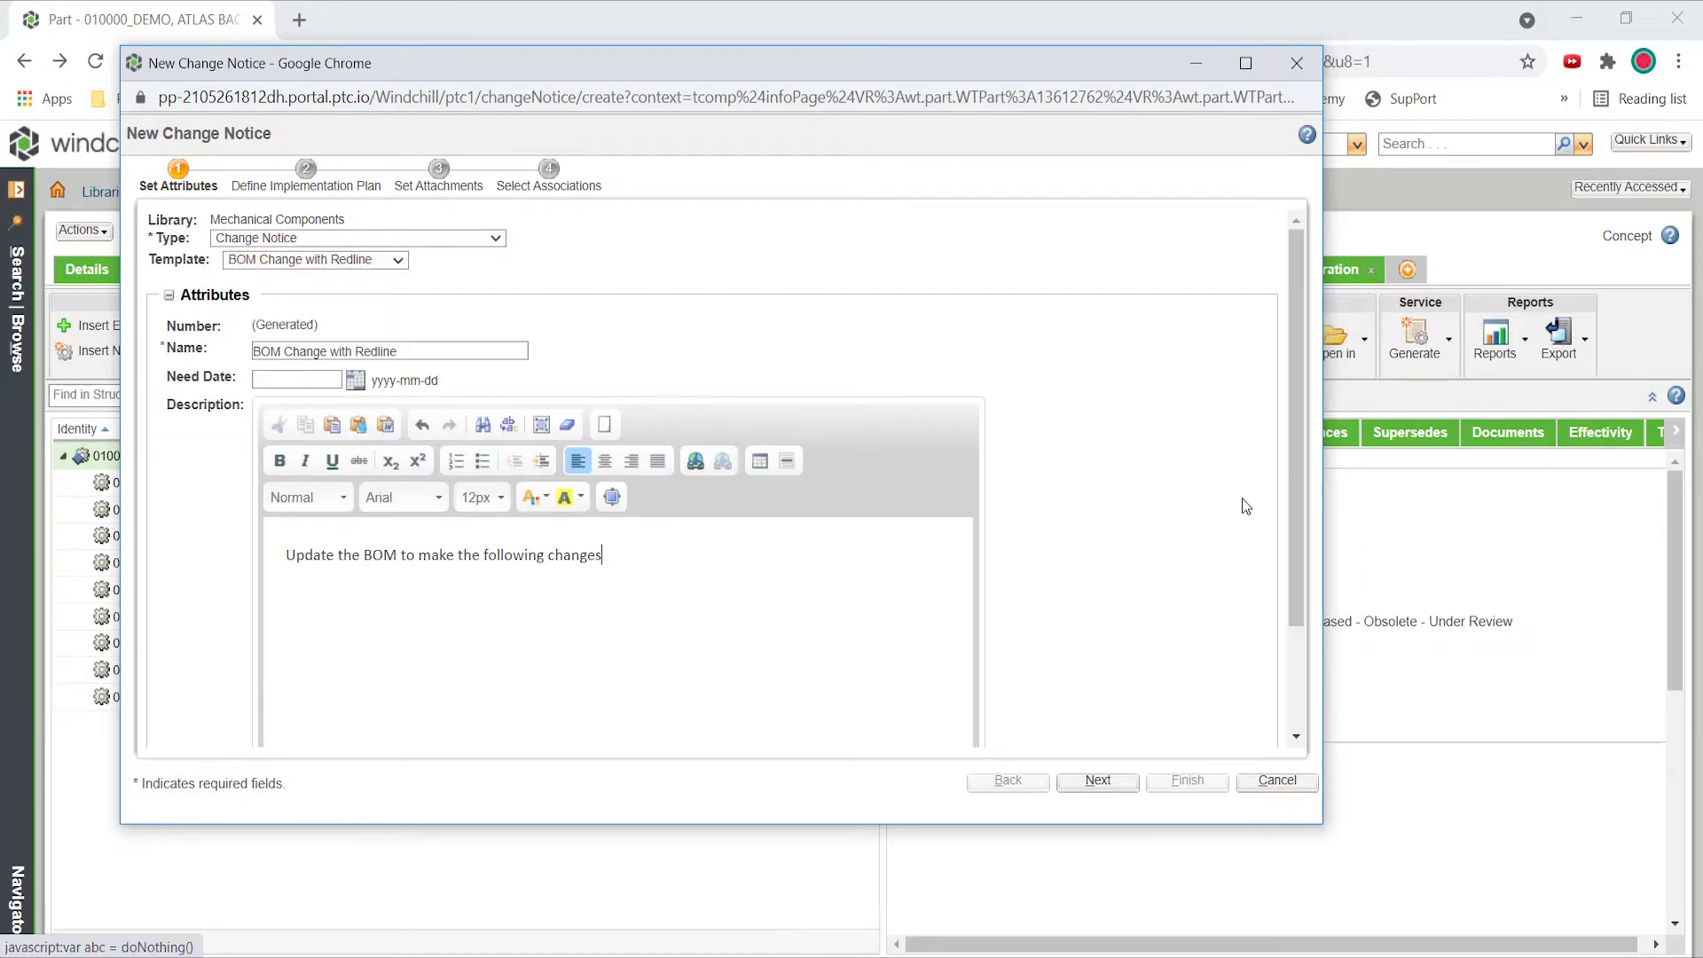
{"action": "scroll", "coordinate": [1289, 494], "scroll_direction": "down", "scroll_amount": 3}
{"action": "left_click", "coordinate": [1099, 781]}
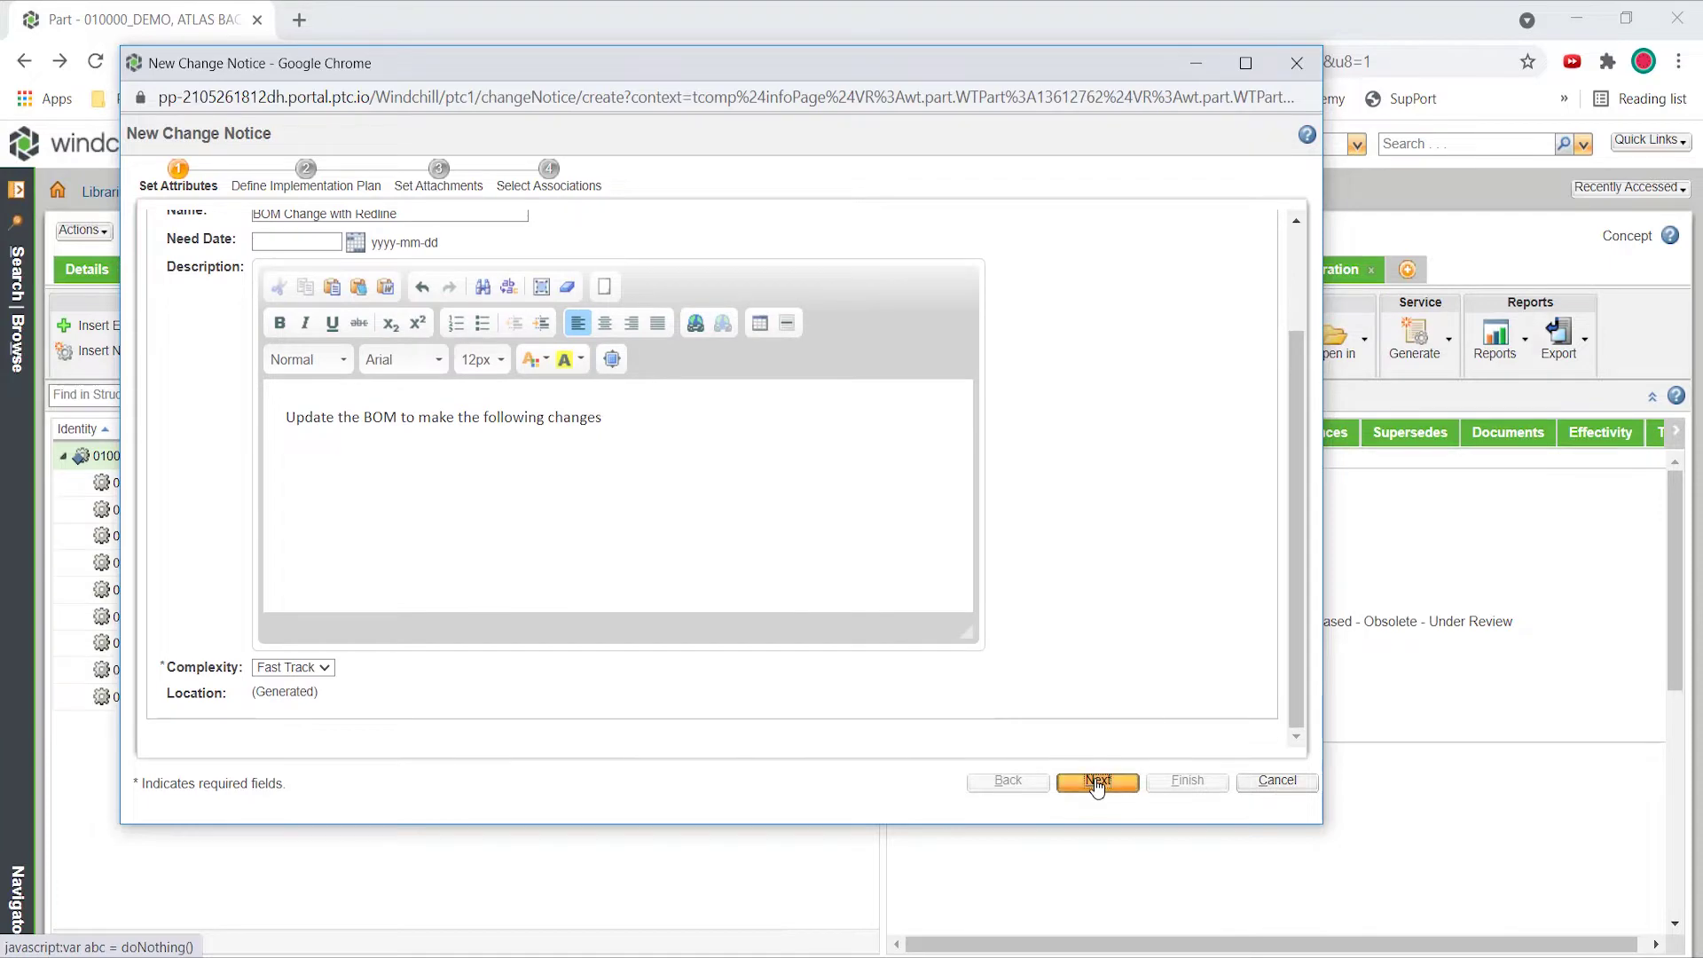
{"action": "left_click", "coordinate": [1187, 781]}
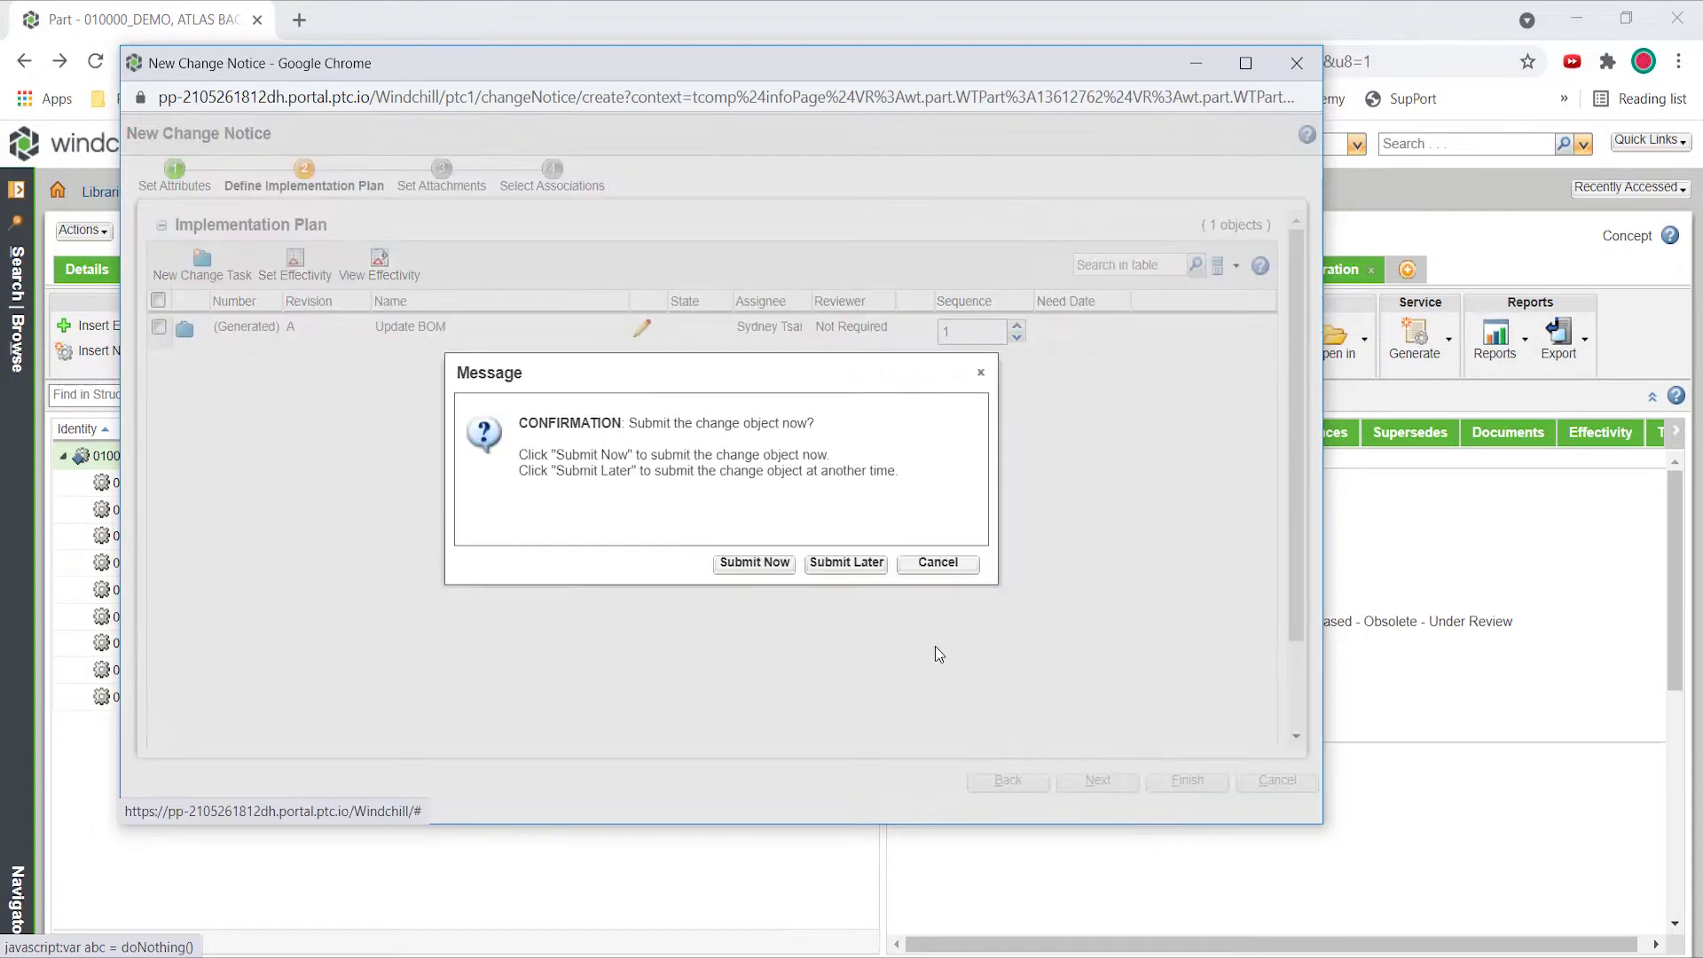
{"action": "left_click", "coordinate": [847, 569]}
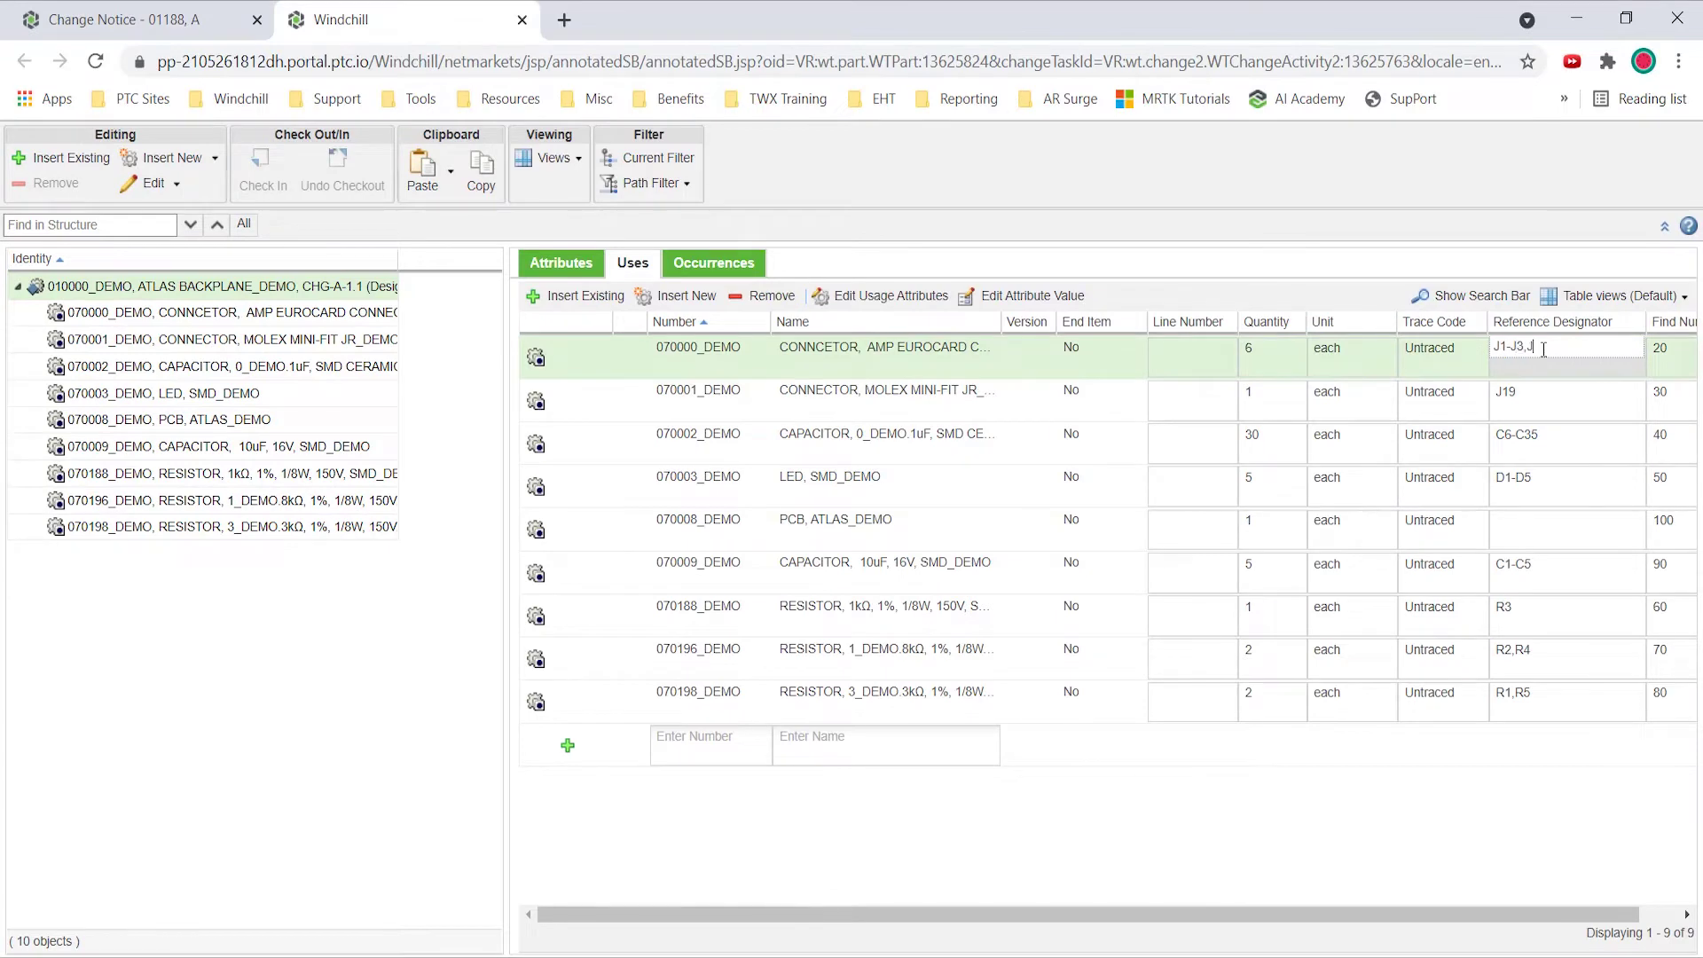
- Set connector designators to J1-J3,J5, remove resistor 070188, and enter 'ic, op' to add a part
{"action": "key", "text": "Return"}
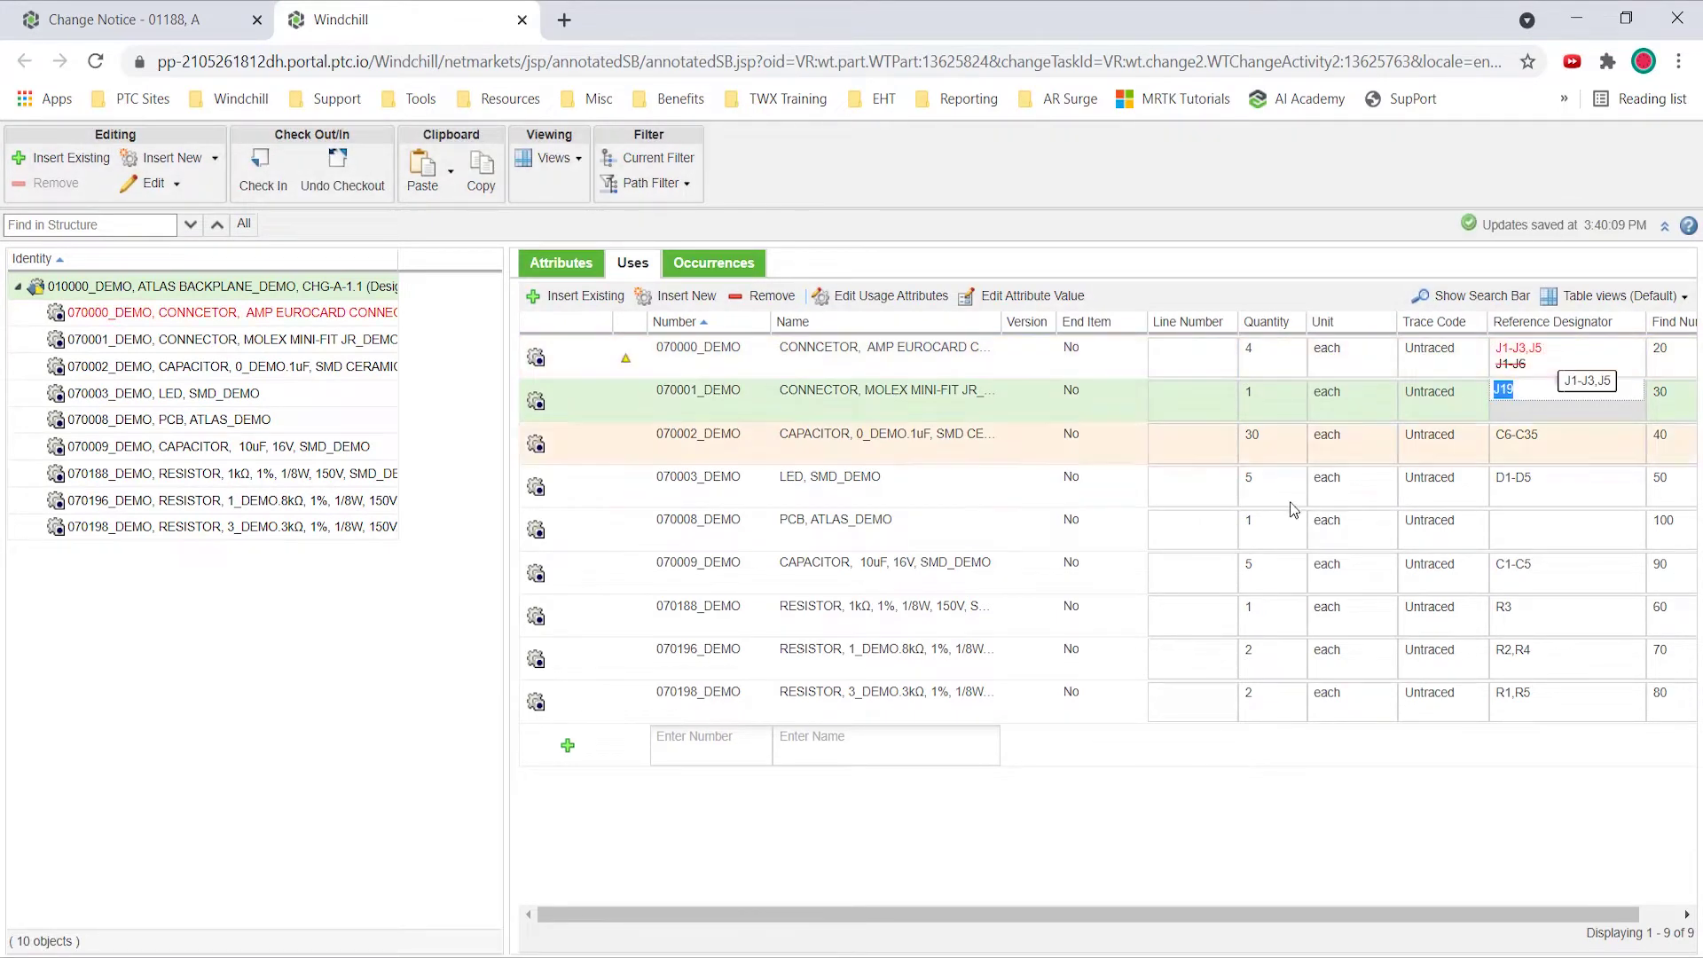
{"action": "right_click", "coordinate": [1020, 622]}
{"action": "left_click", "coordinate": [1064, 631]}
{"action": "left_click", "coordinate": [944, 596]}
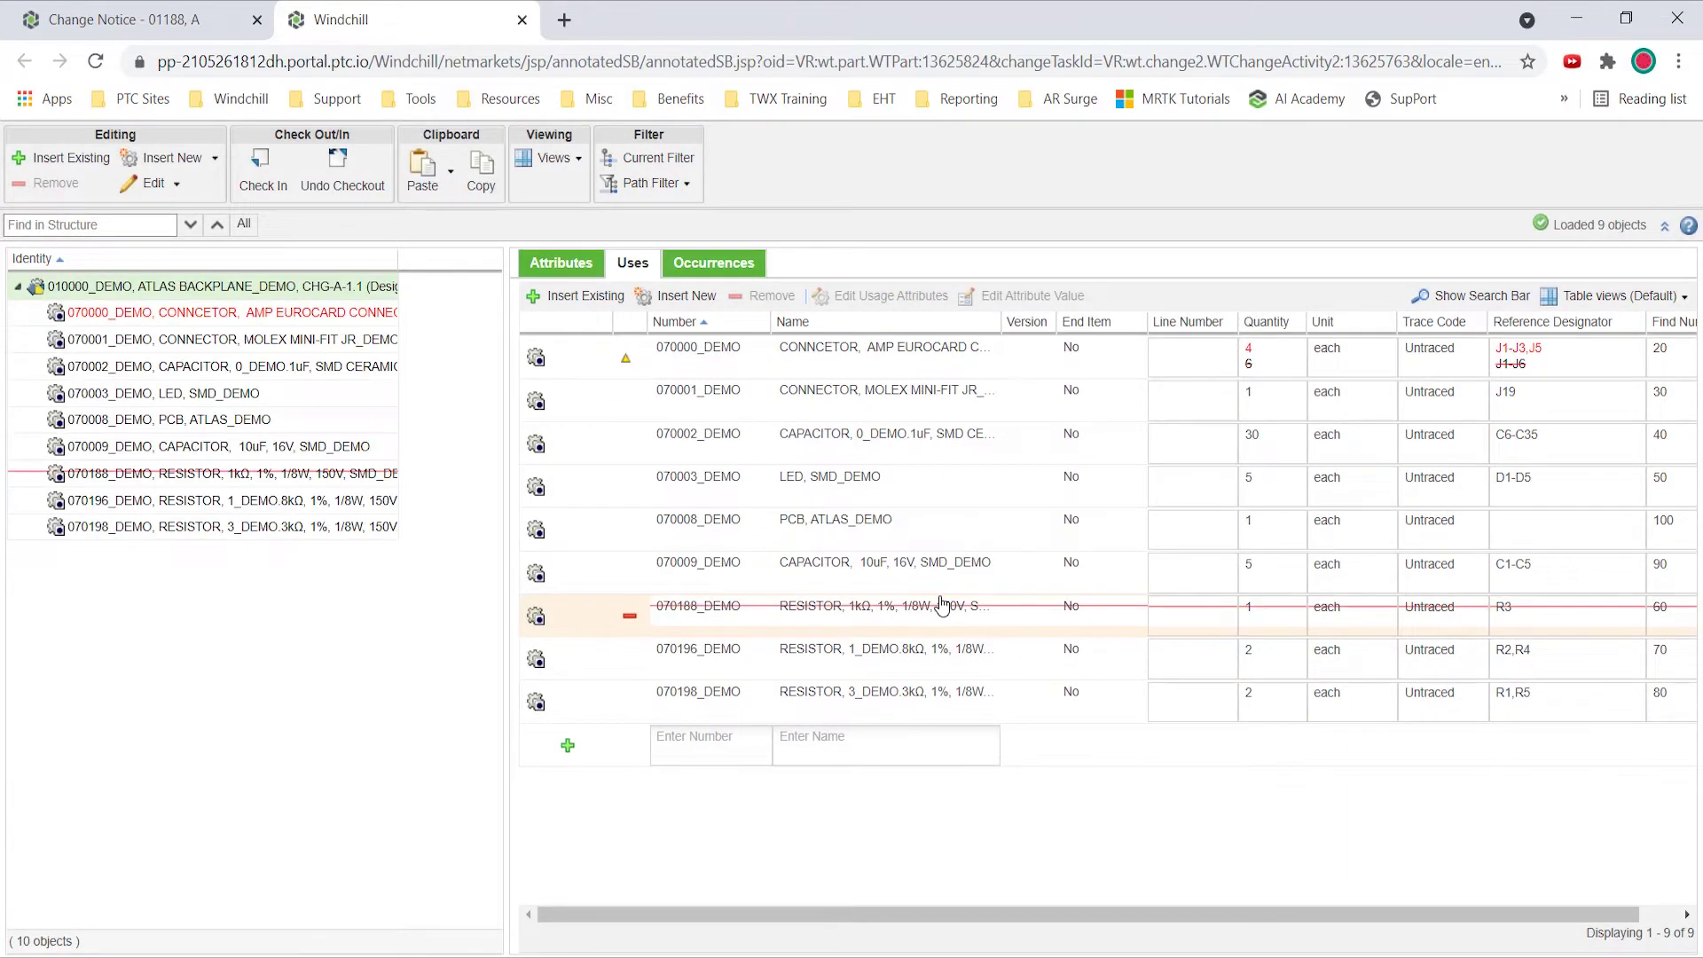
{"action": "left_click", "coordinate": [854, 748]}
{"action": "type", "text": "ic, op"}
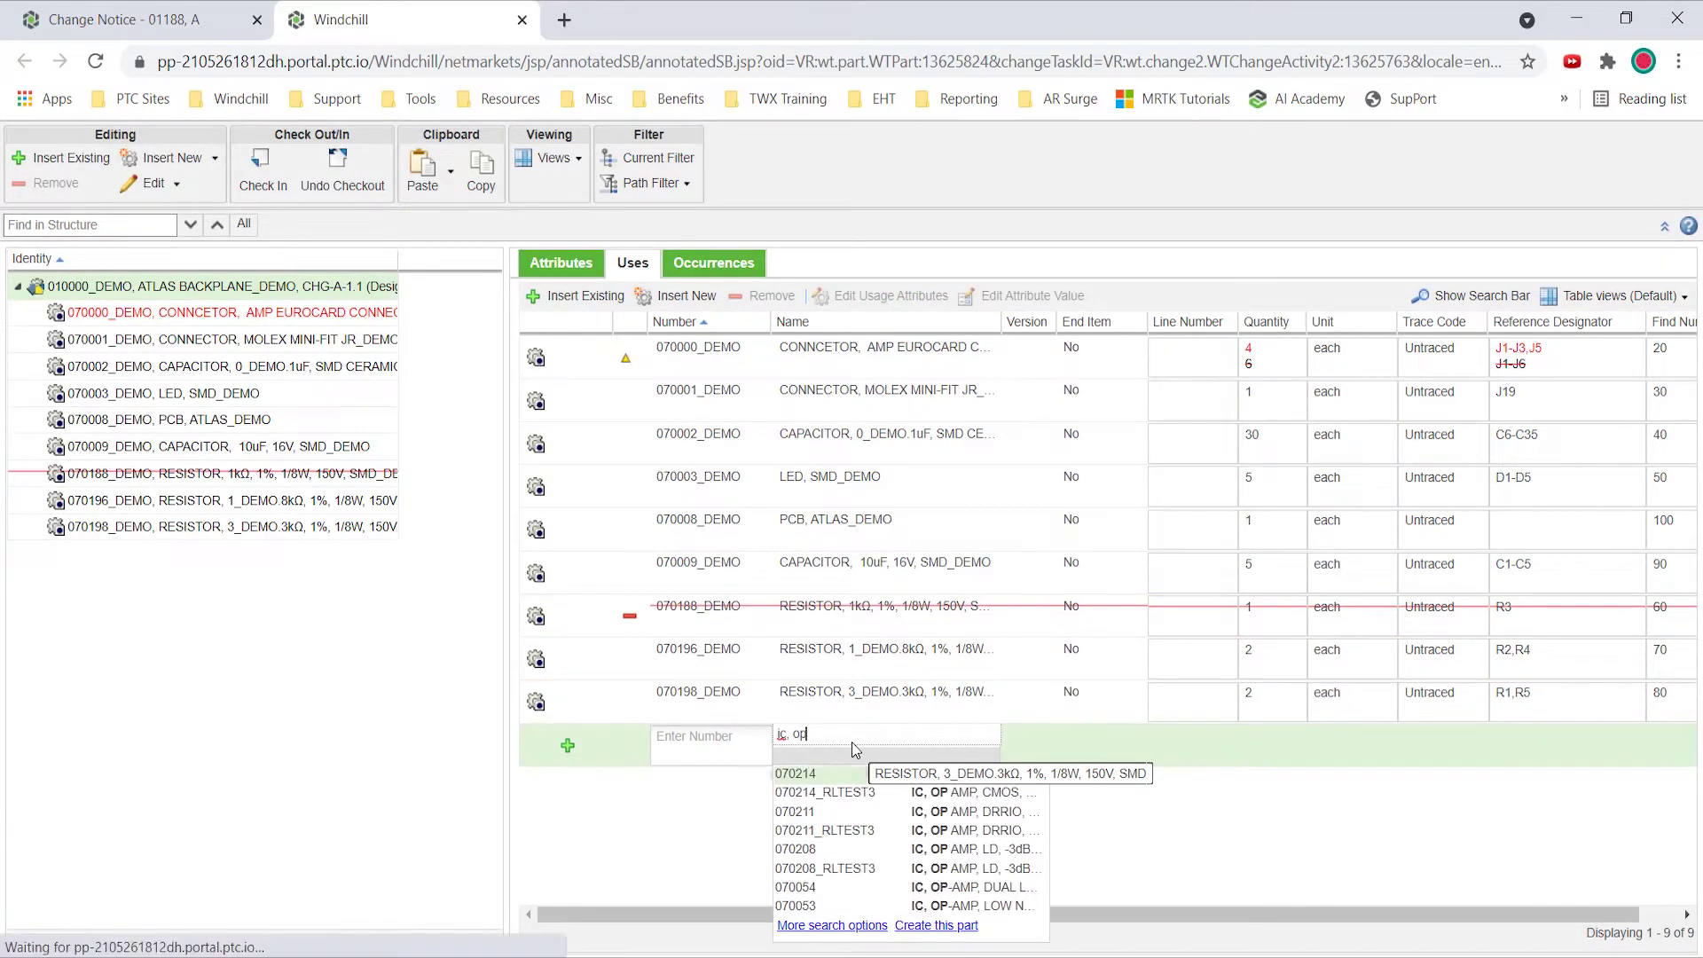
- Add op-amp 070214, then open the Supplier Portal's Scorecard, Changes, and the 00521 change
{"action": "left_click", "coordinate": [966, 784]}
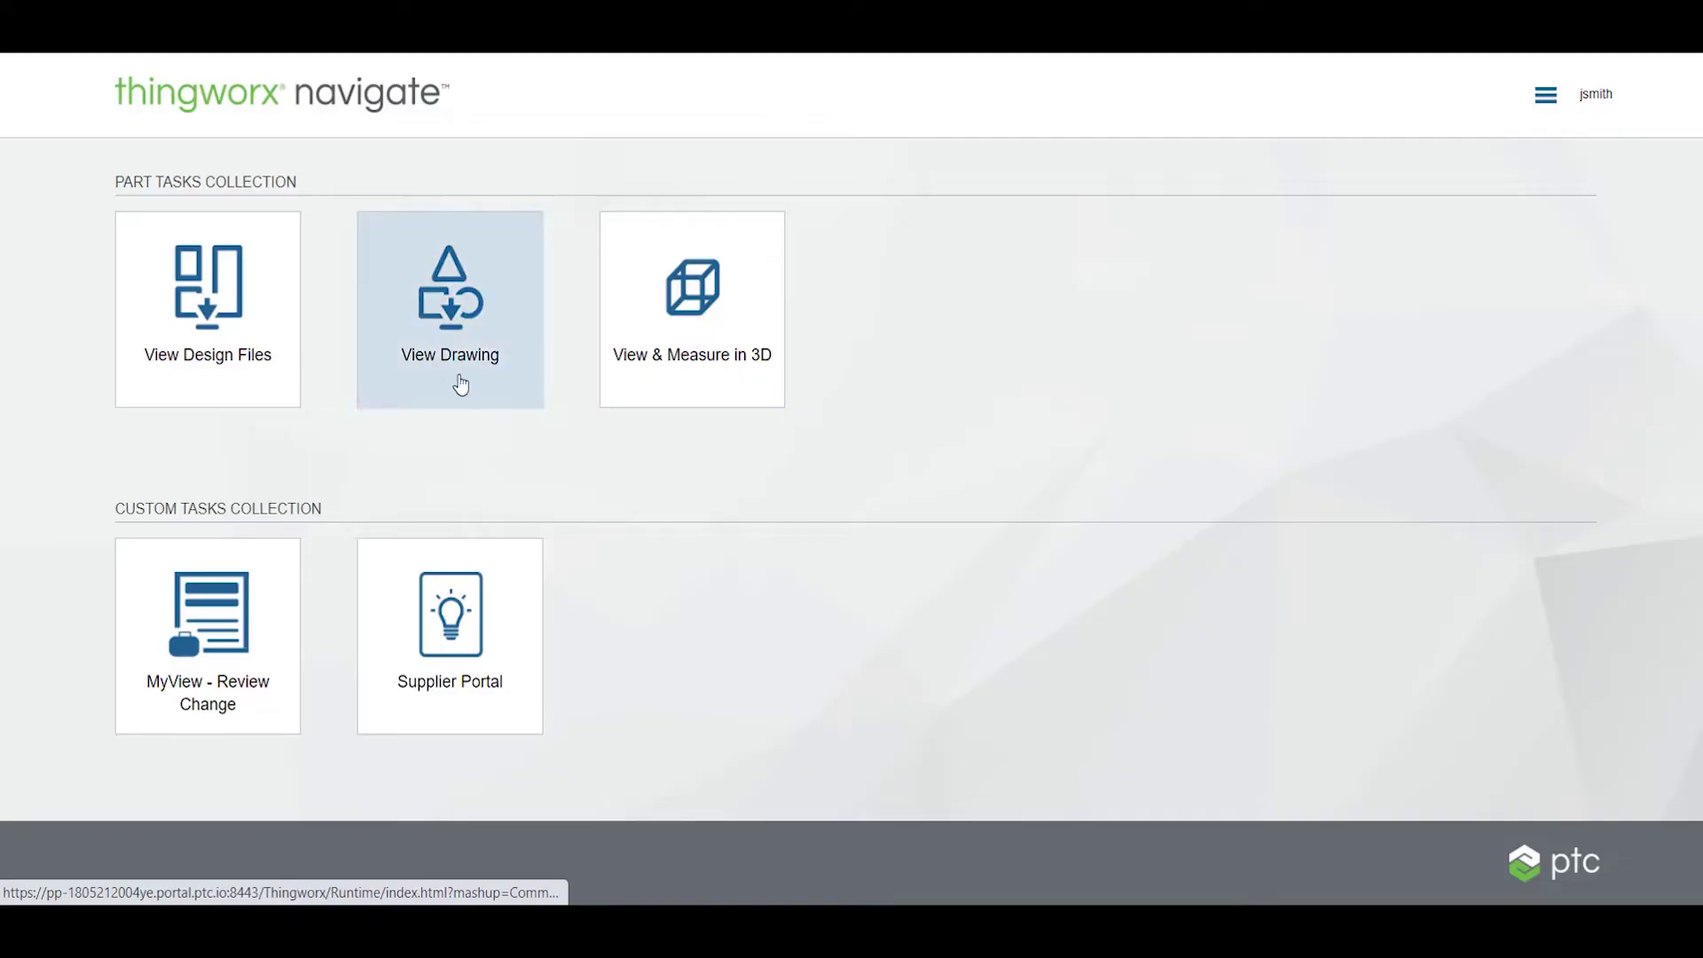
{"action": "left_click", "coordinate": [499, 642]}
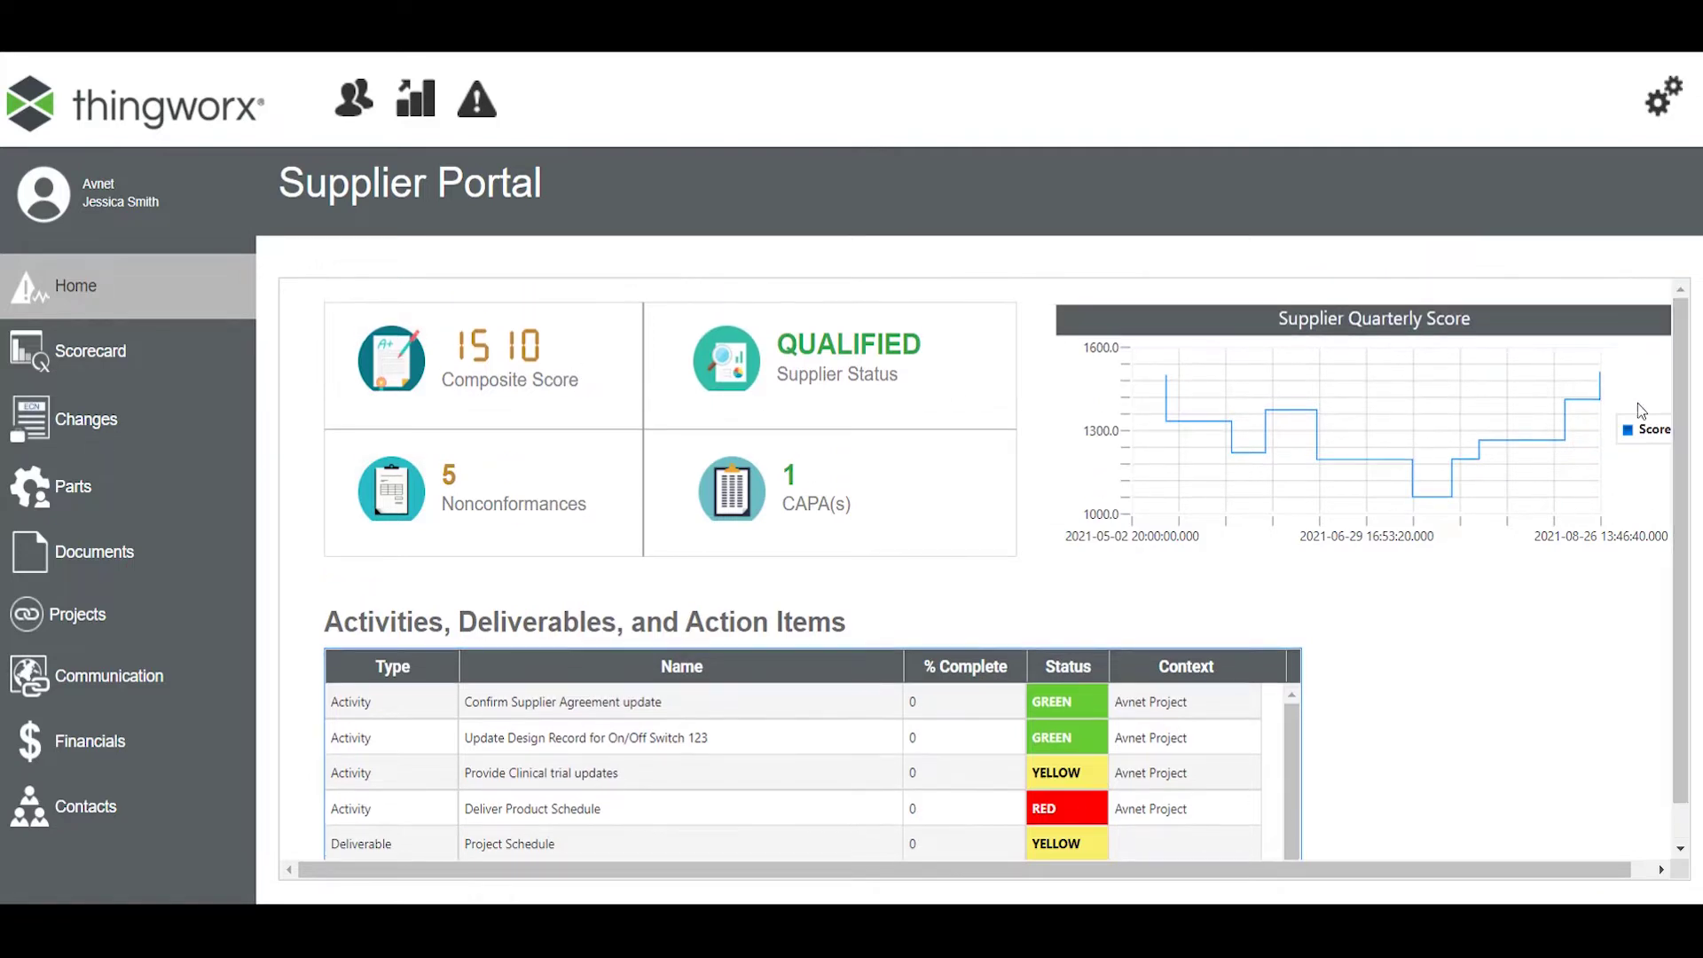
{"action": "left_click", "coordinate": [60, 366]}
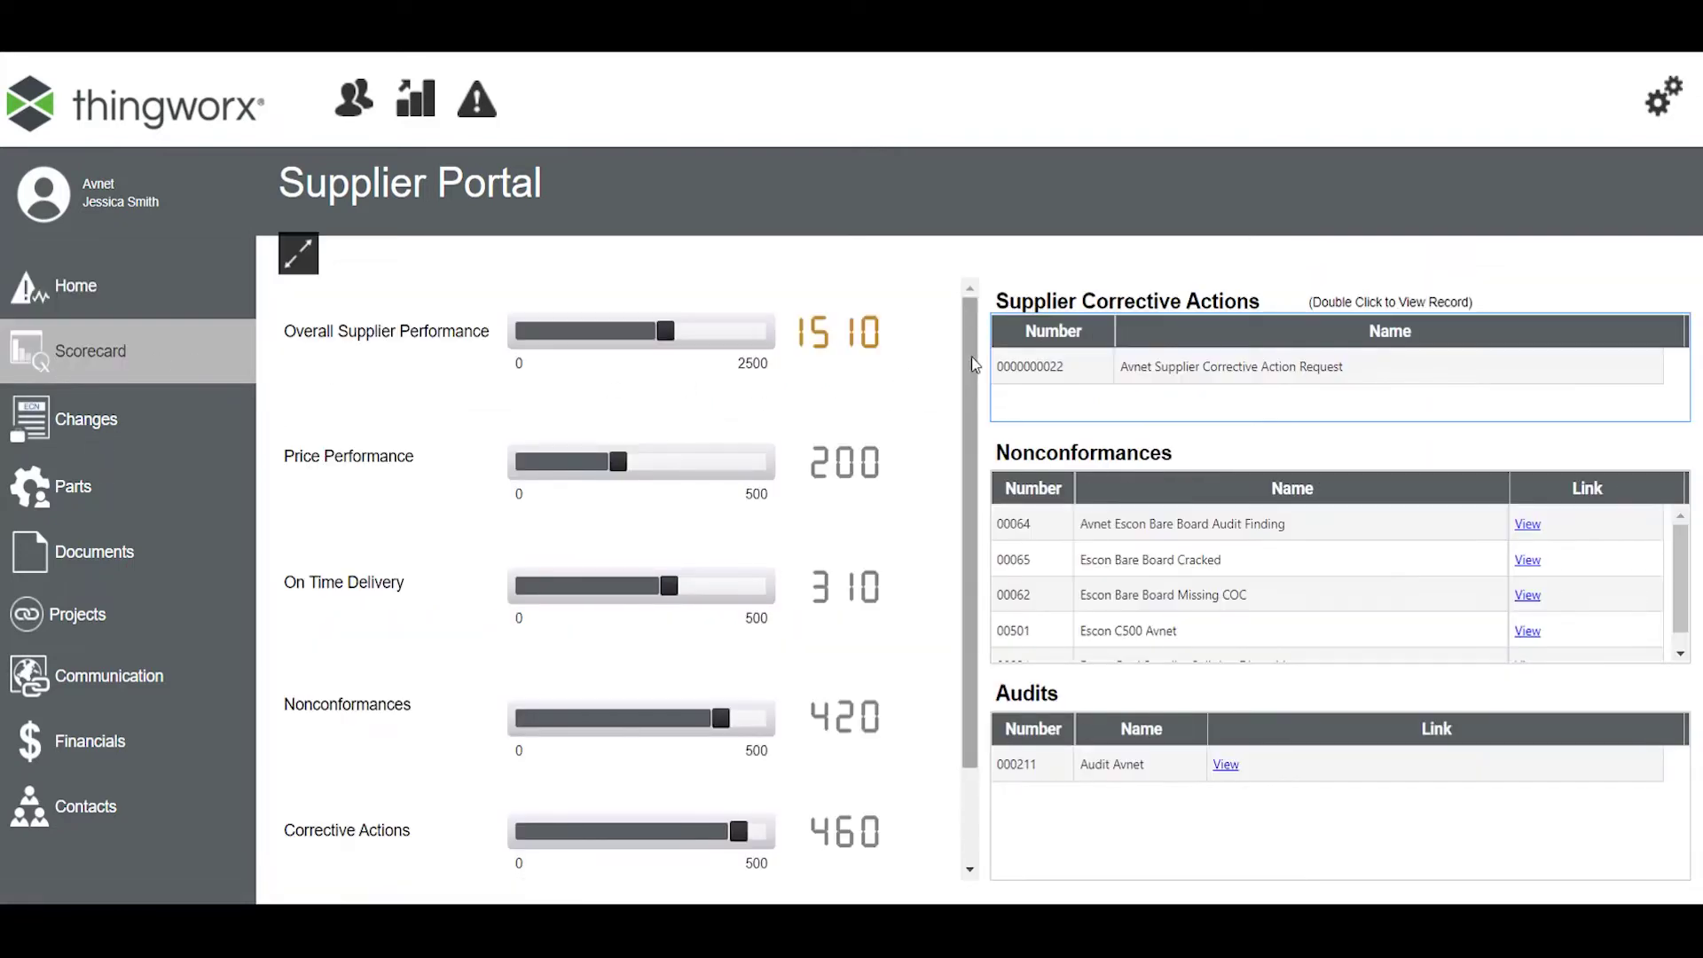
{"action": "scroll", "coordinate": [964, 514], "scroll_direction": "down", "scroll_amount": 1}
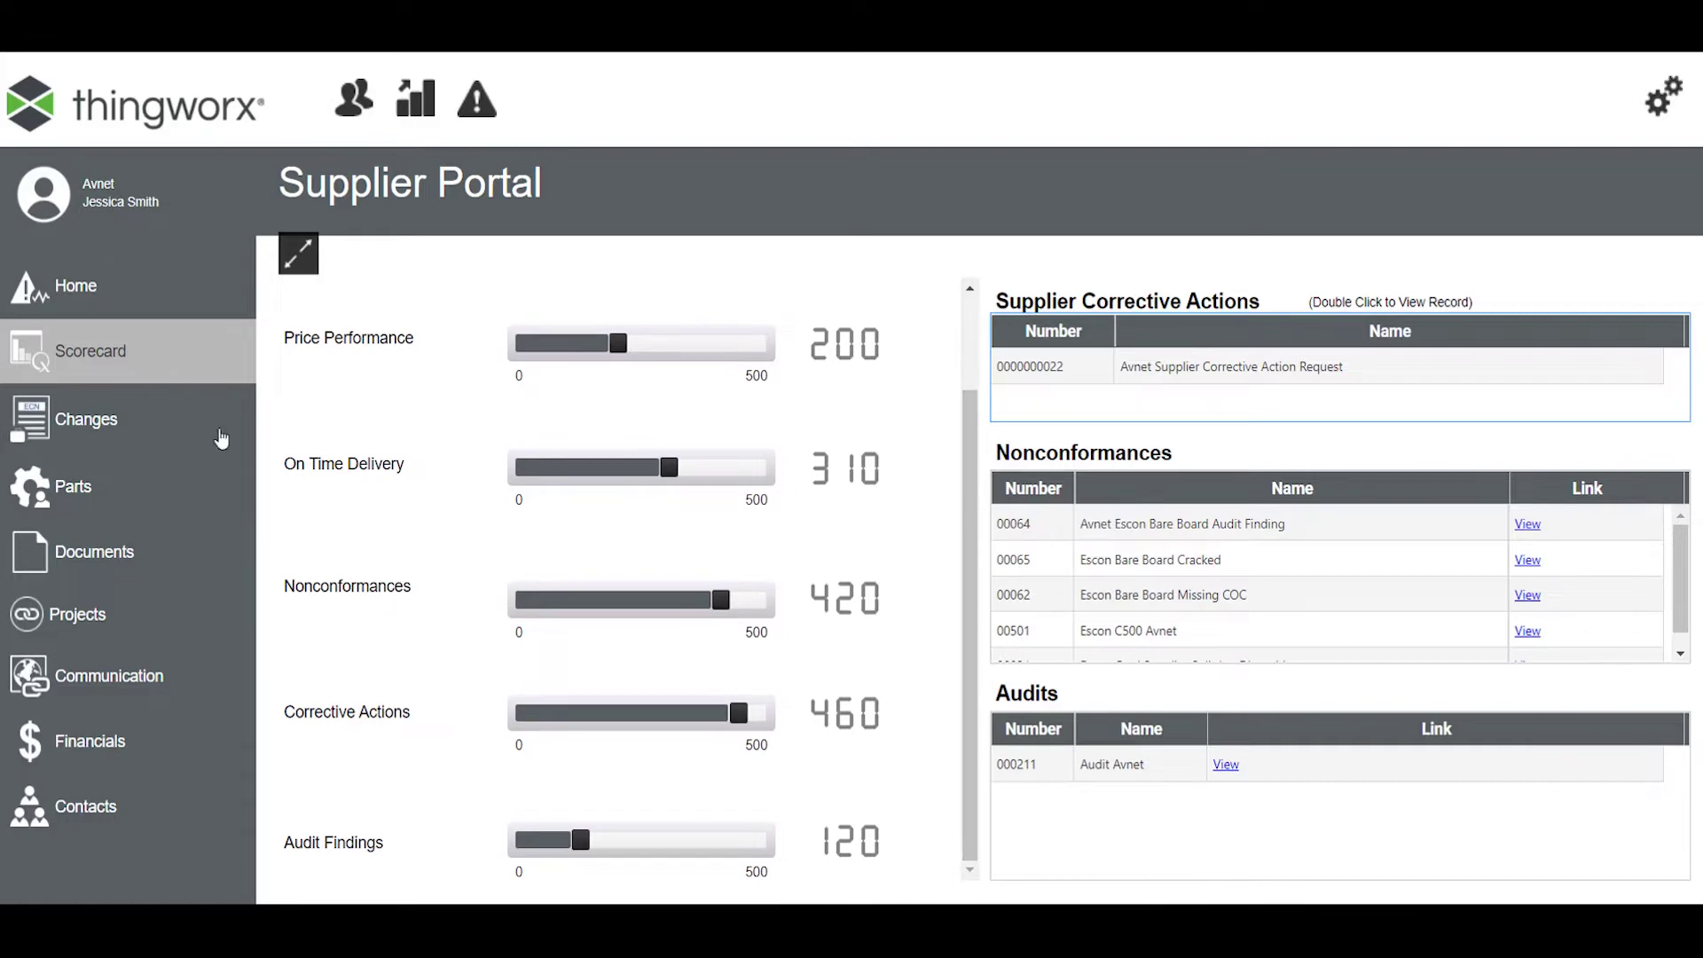
{"action": "left_click", "coordinate": [104, 419]}
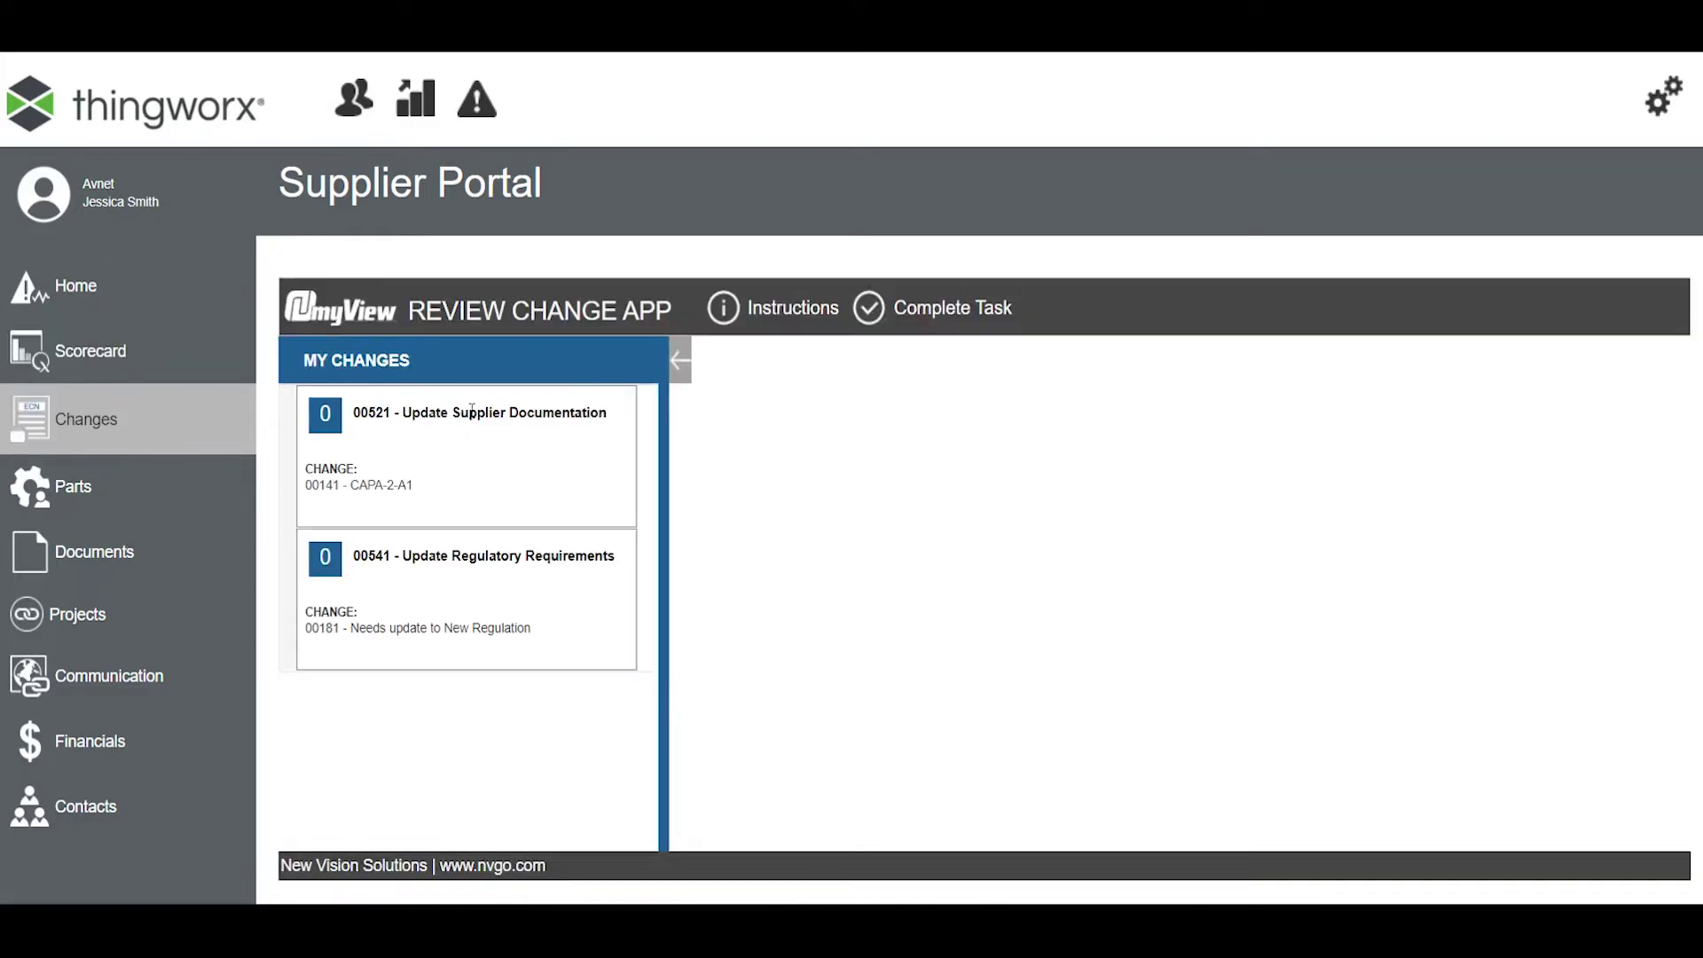
{"action": "left_click", "coordinate": [472, 410]}
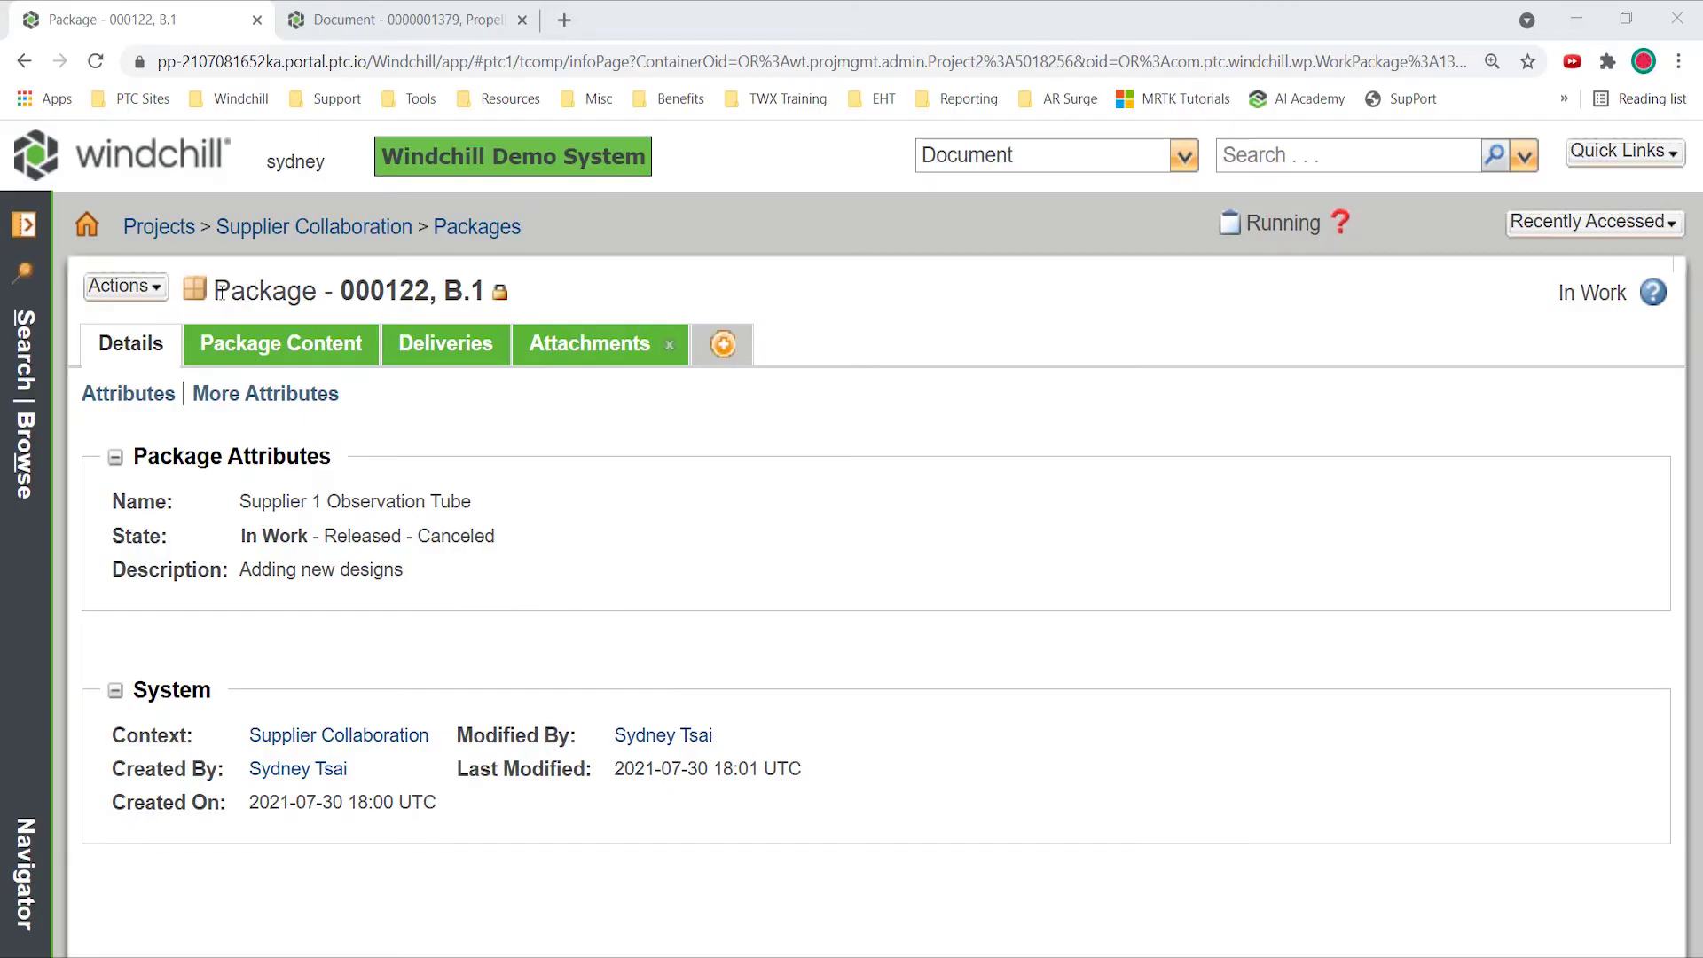
- Show package 000122's Package Content tab and scroll through its 50 parts, drawings and models
{"action": "left_click_drag", "start_coordinate": [217, 293], "coordinate": [432, 295]}
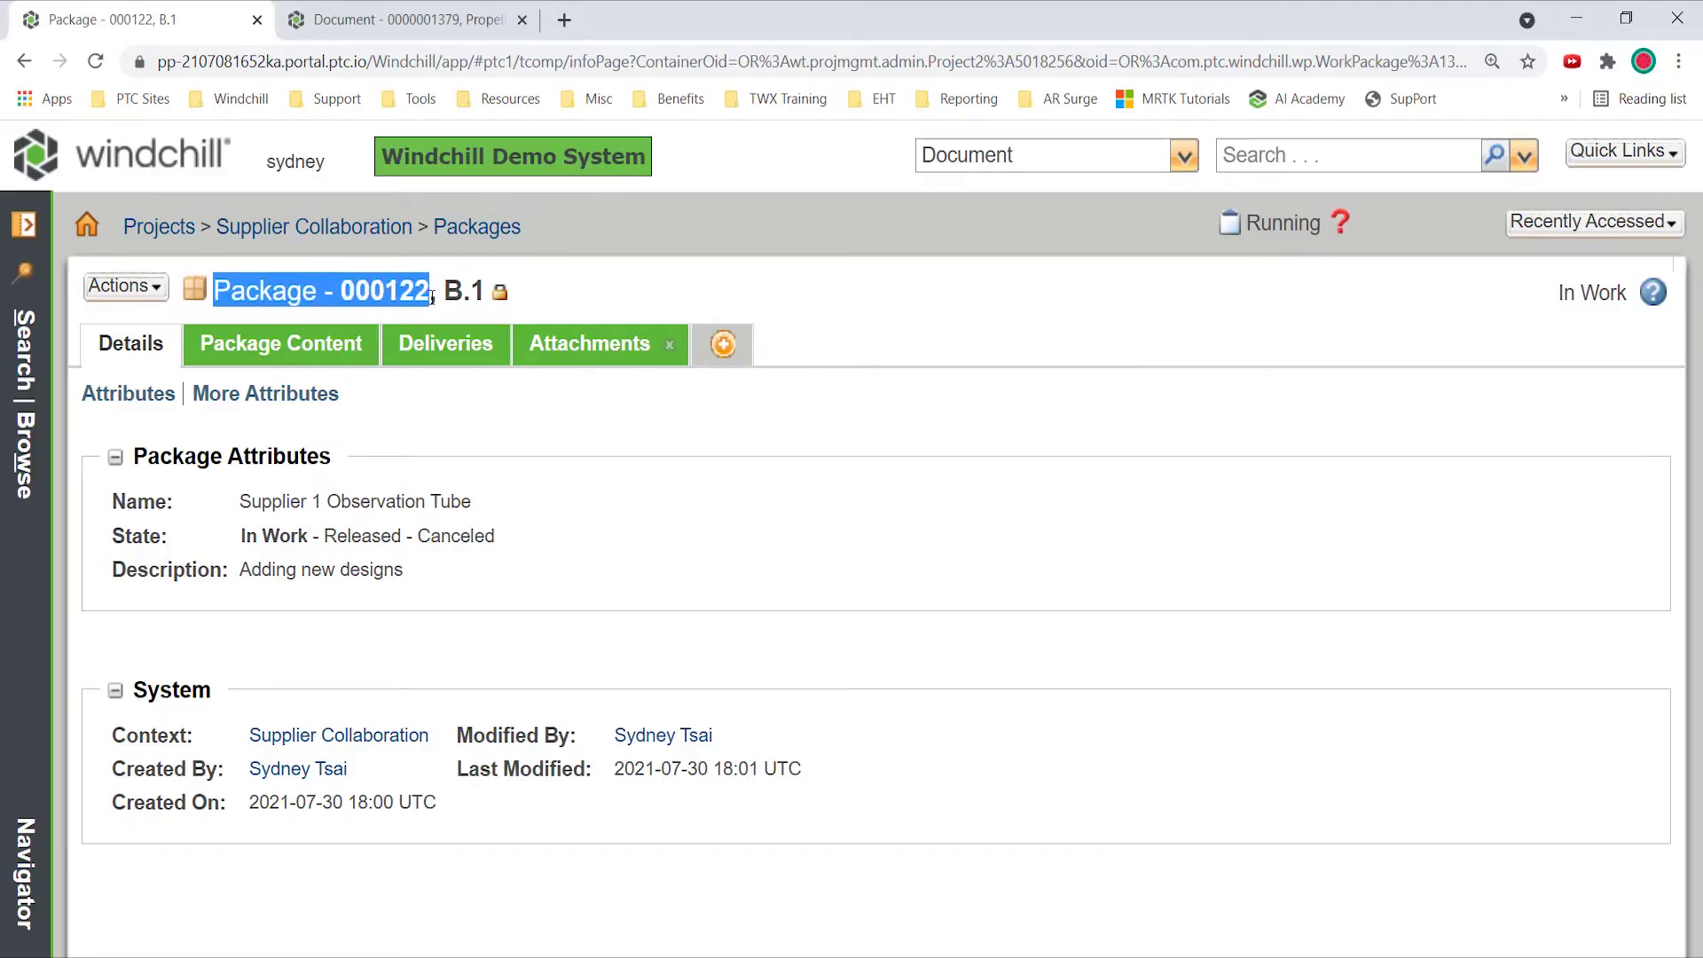
{"action": "left_click", "coordinate": [621, 291]}
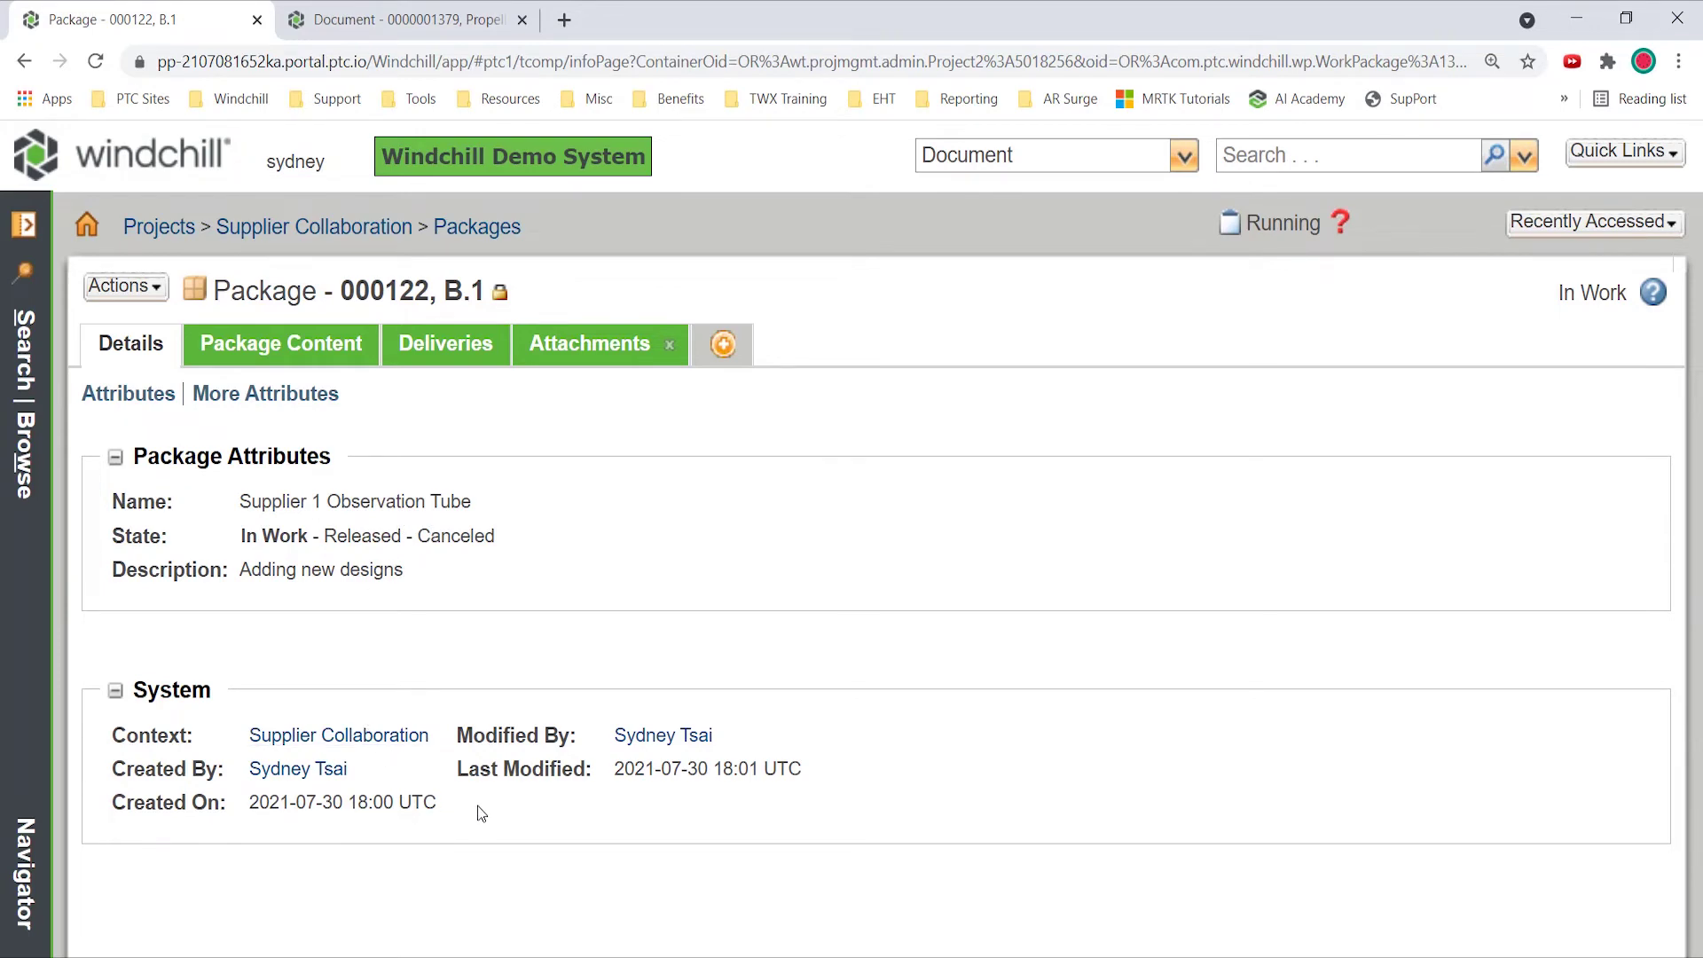
{"action": "left_click", "coordinate": [321, 355]}
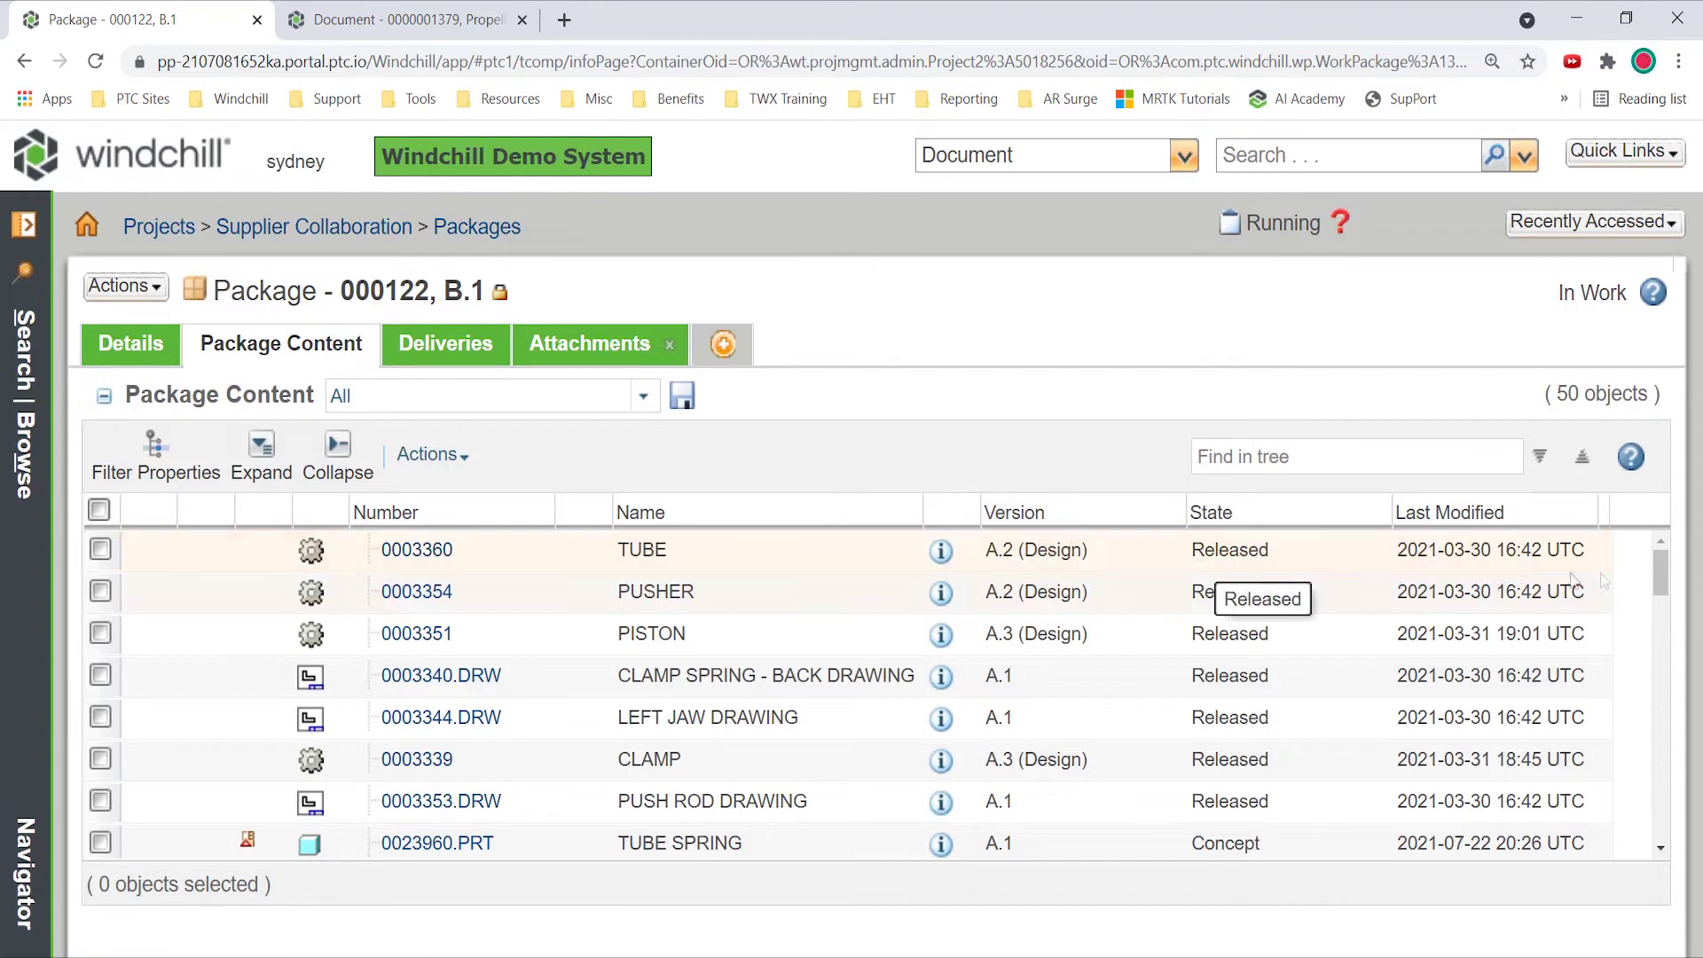
{"action": "scroll", "coordinate": [1661, 581], "scroll_direction": "down", "scroll_amount": 3}
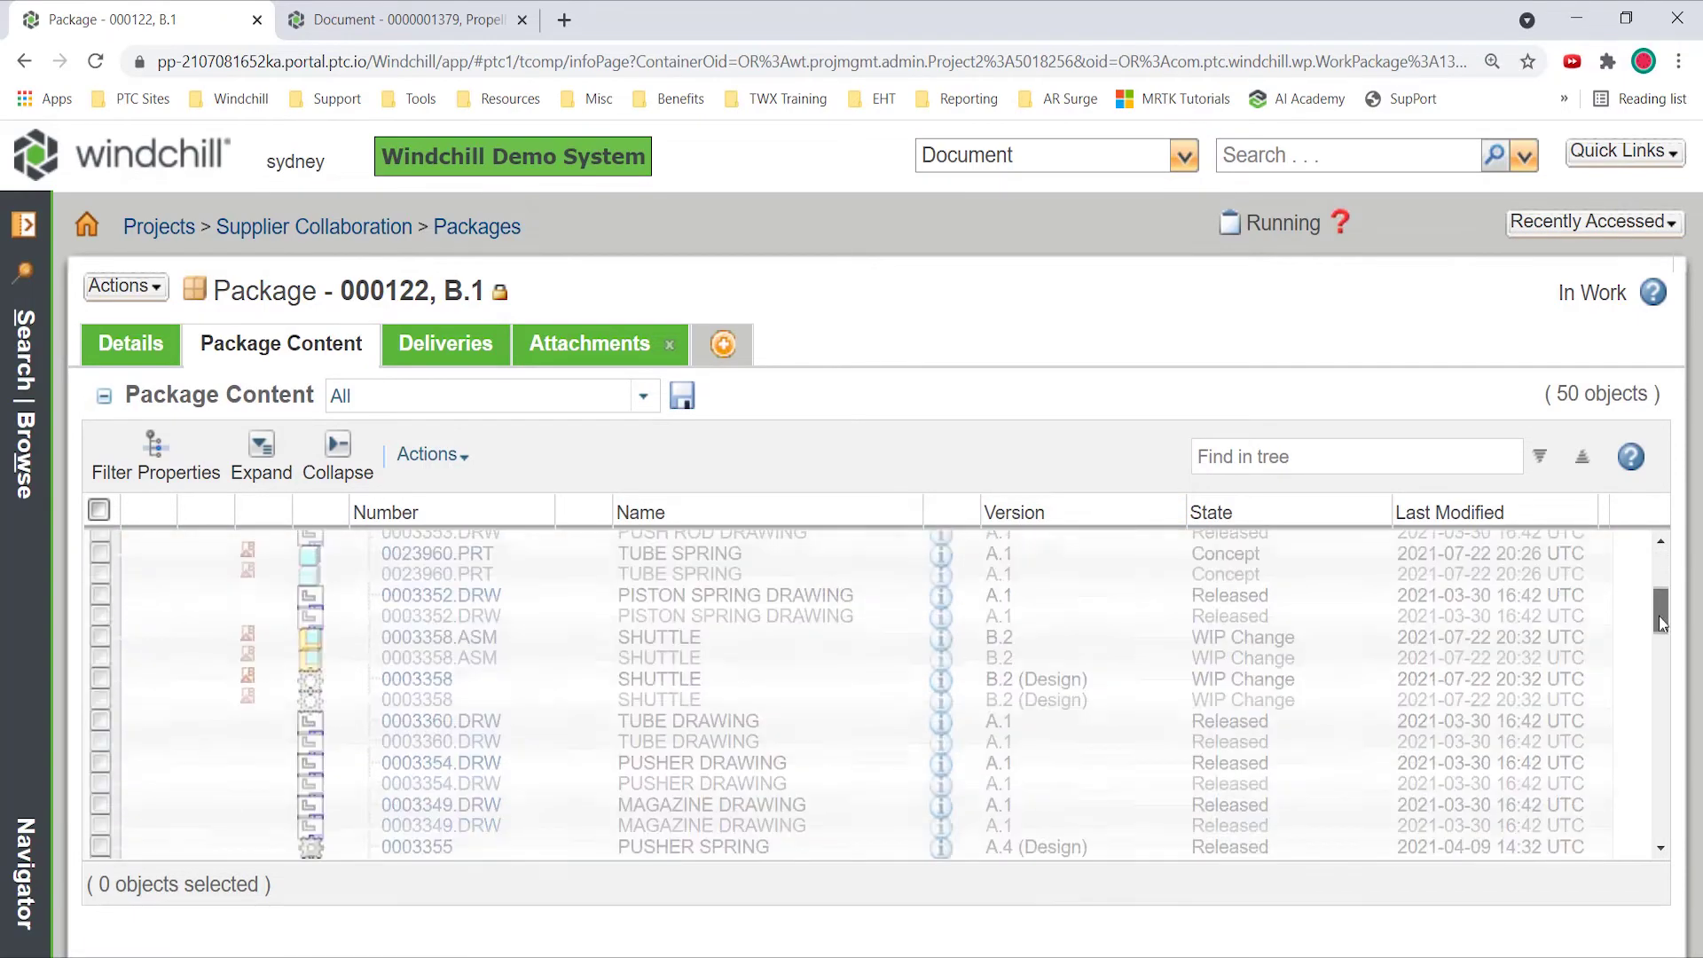